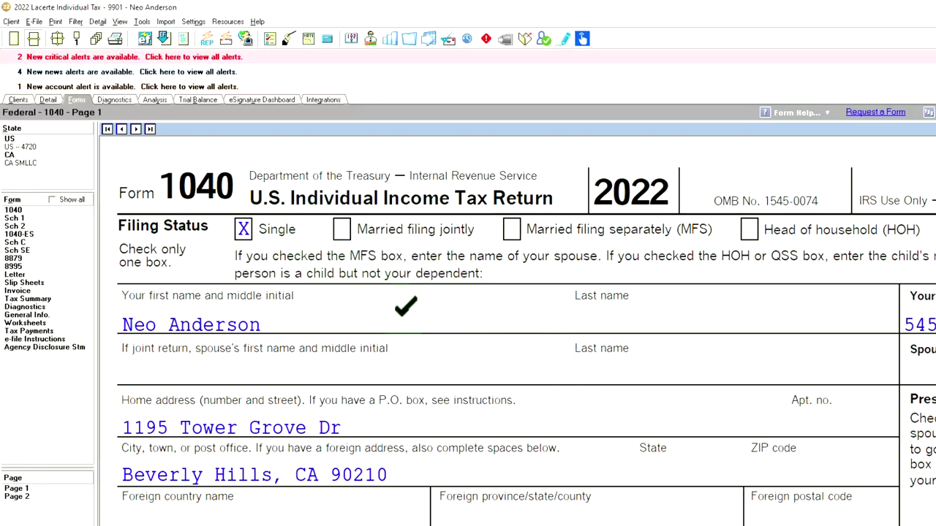
# Review Form 1040 page 1 from the filing status through the income, deduction and taxable income lines
pyautogui.scroll(-3, 600, 351)
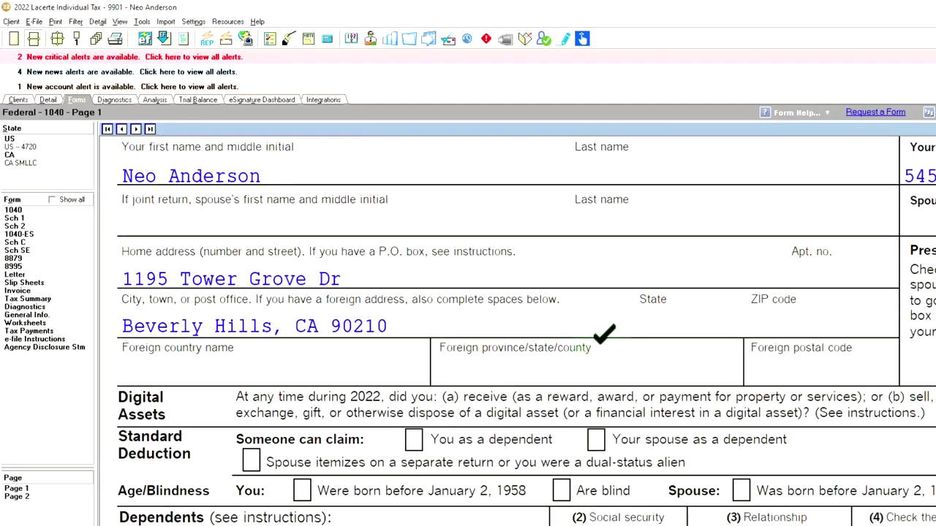
pyautogui.scroll(-8, 600, 351)
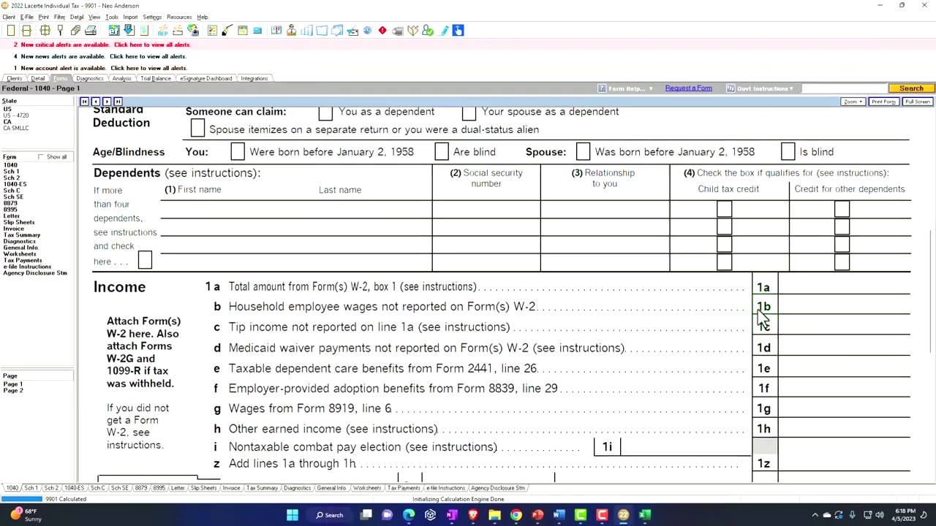
pyautogui.scroll(-4, 760, 311)
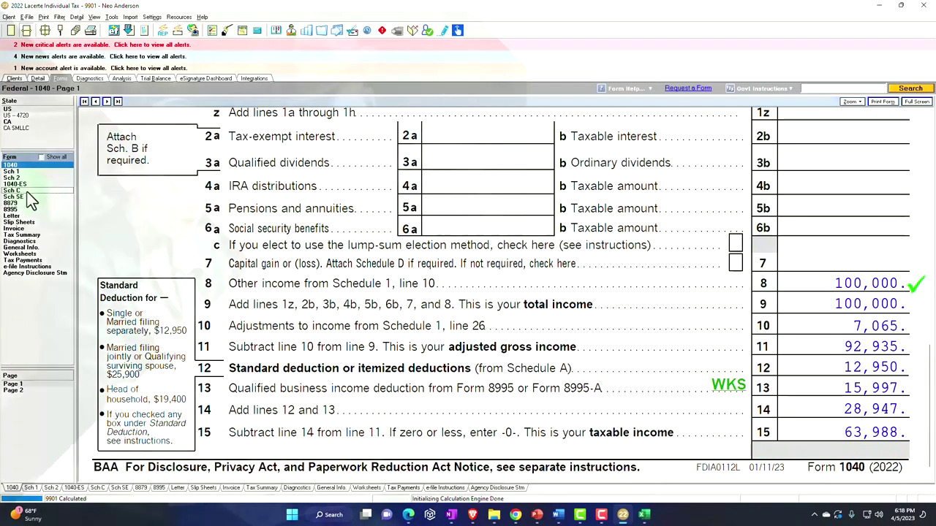
# Open Schedule C and examine the gross receipts, the advertising expense and the net profit on line 31
pyautogui.click(28, 191)
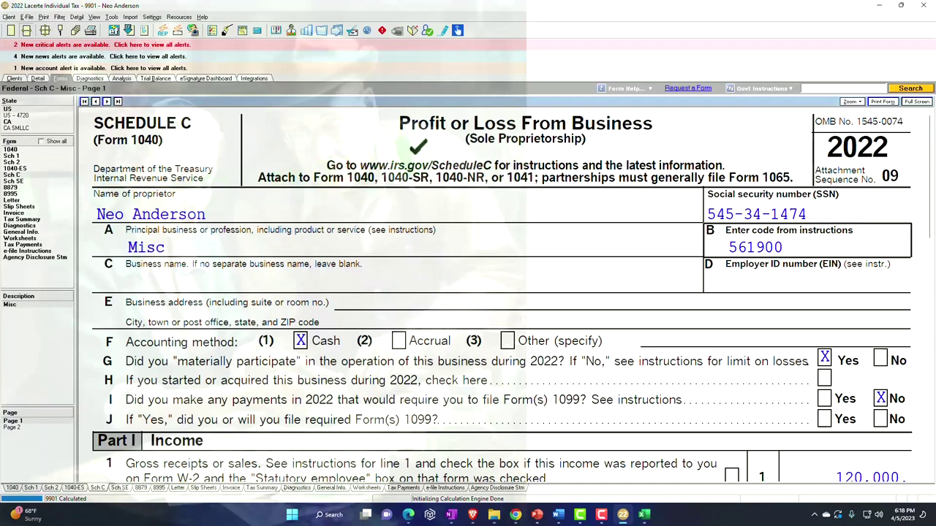
pyautogui.scroll(-5, 395, 290)
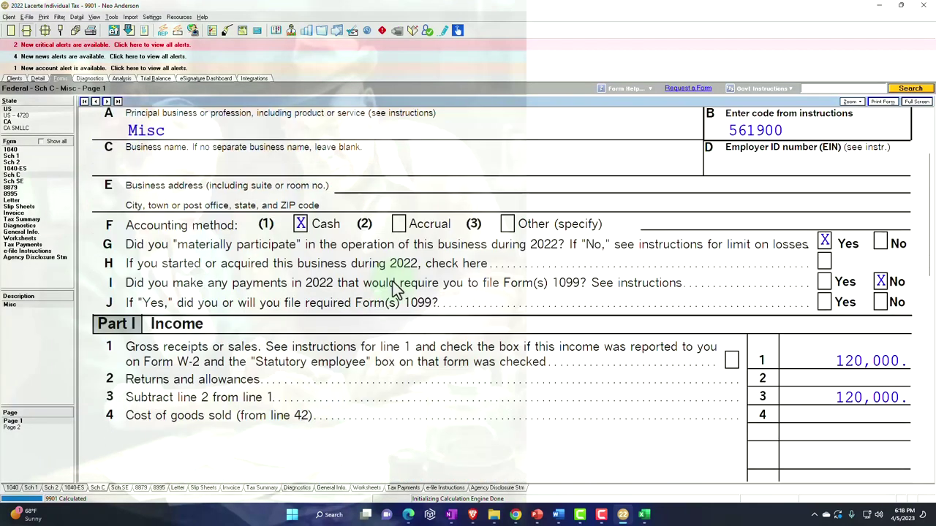
pyautogui.scroll(-6, 394, 291)
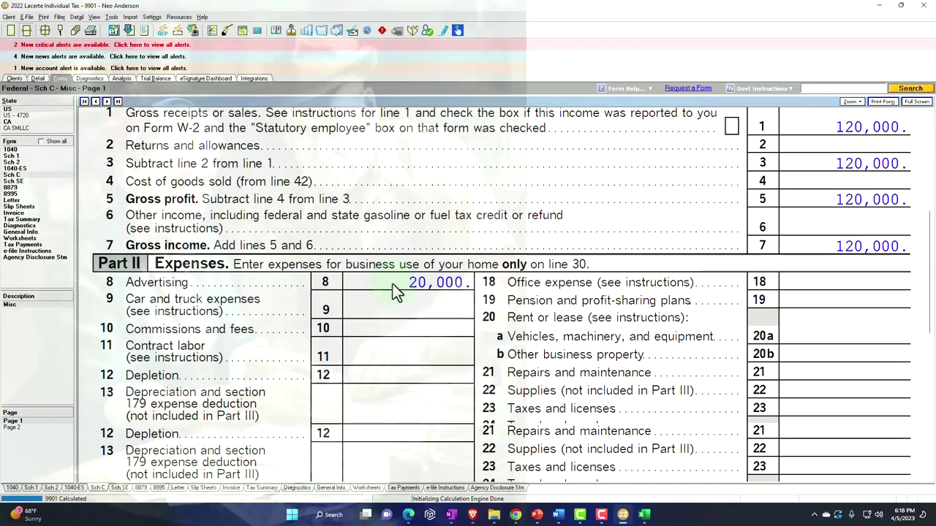
pyautogui.scroll(-3, 706, 430)
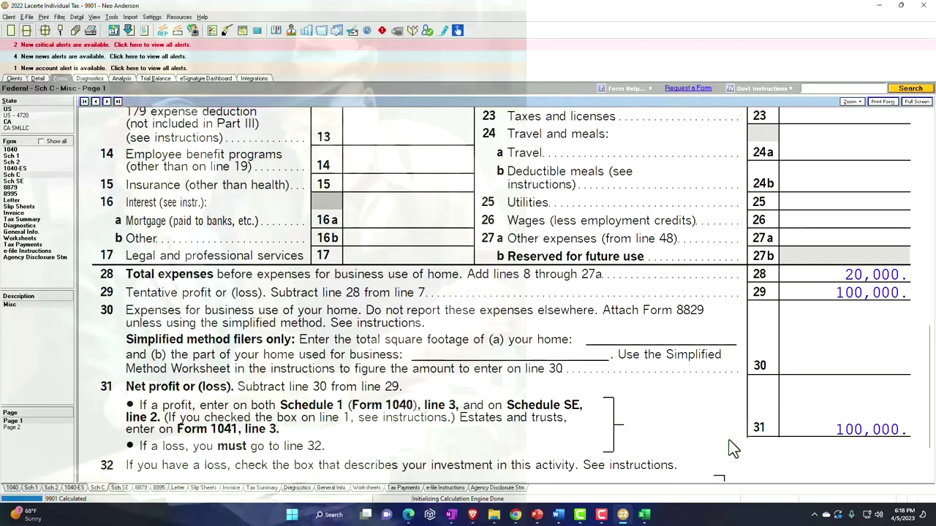
# Check the business income on Schedule 1 line 3, and find where it flows to line 8 of Form 1040
pyautogui.click(22, 158)
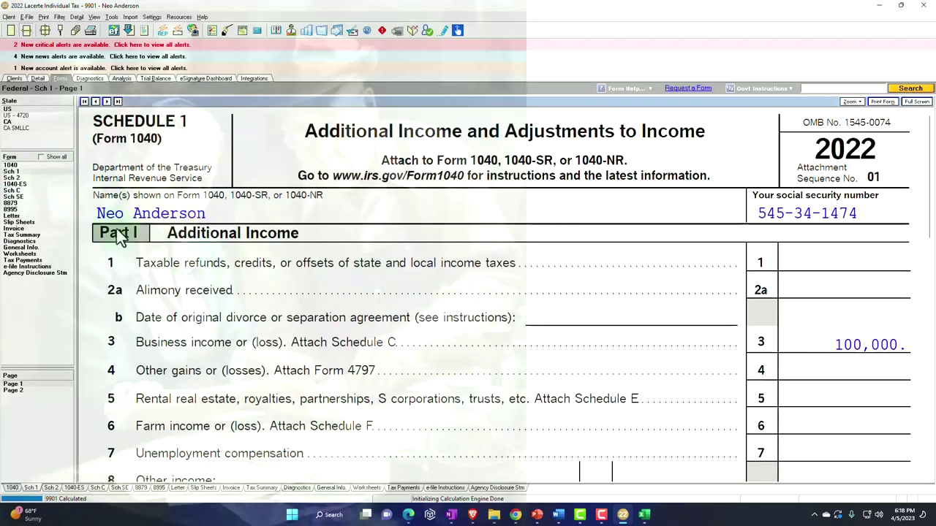
pyautogui.click(11, 165)
pyautogui.scroll(-10, 591, 328)
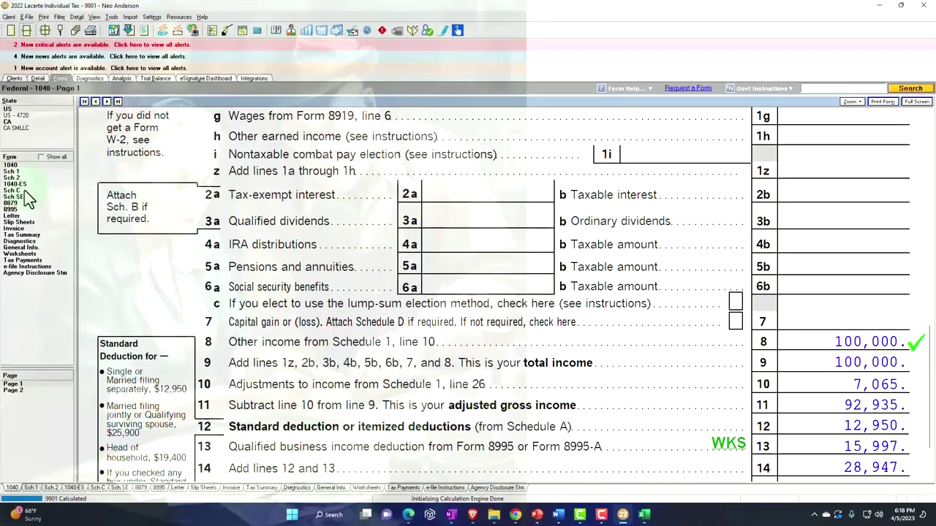
# Reopen Schedule C and review its expenses section down to the net profit line
pyautogui.click(22, 191)
pyautogui.scroll(-15, 542, 337)
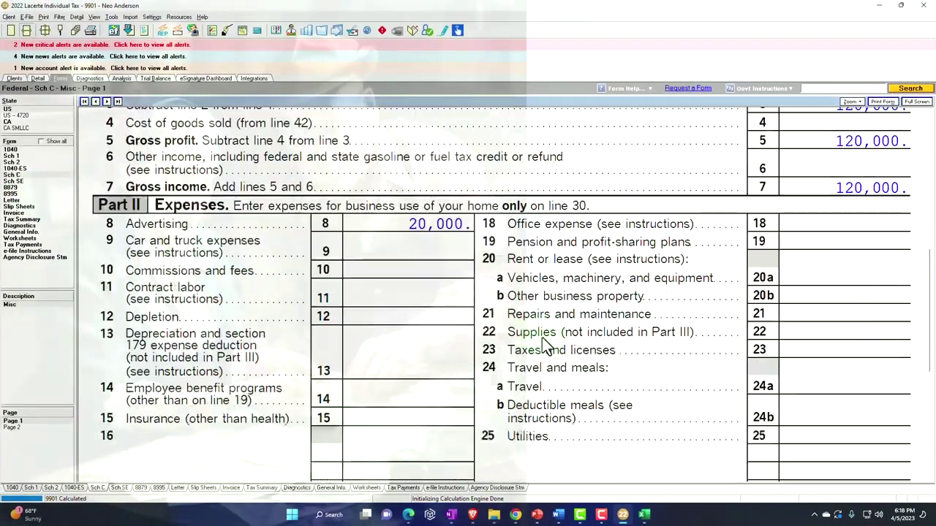
pyautogui.scroll(-2, 542, 343)
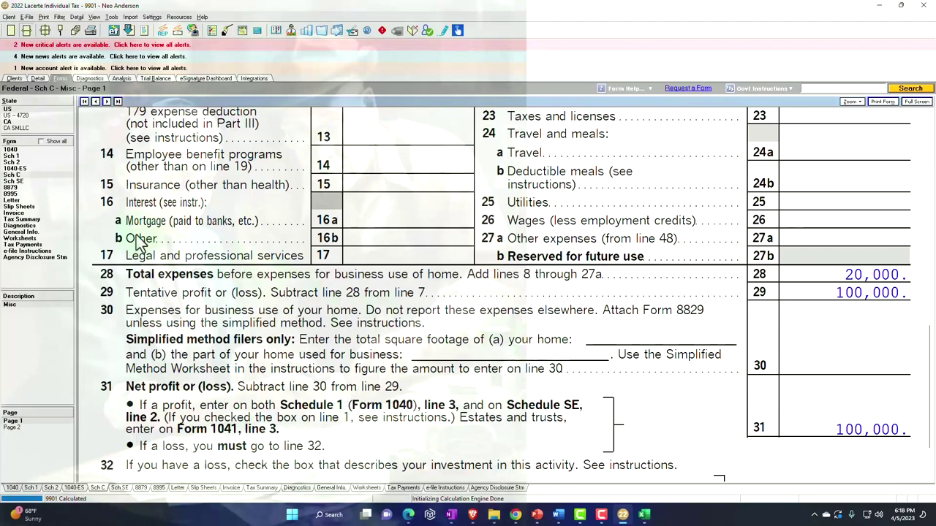
# Open Schedule SE and follow the self-employment tax calculation from line 2 through the one-half deduction on line 13
pyautogui.click(24, 181)
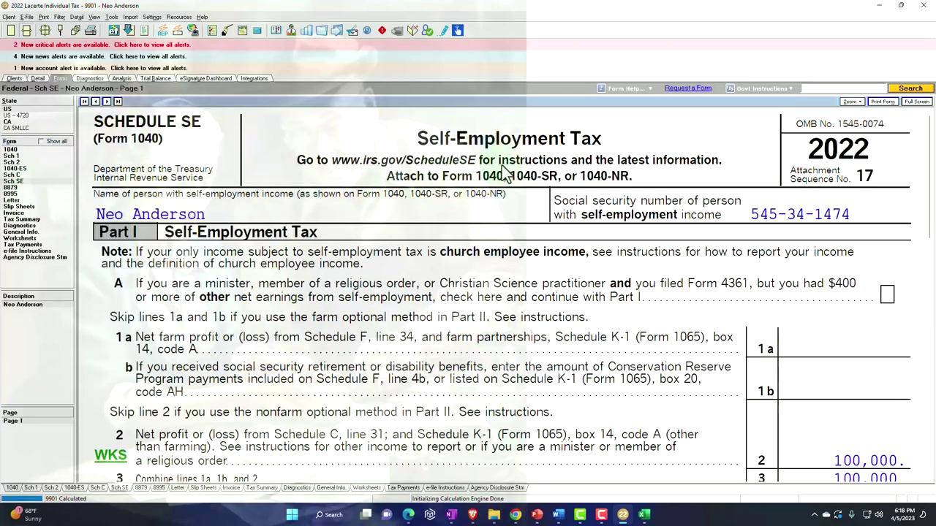
pyautogui.scroll(-10, 575, 318)
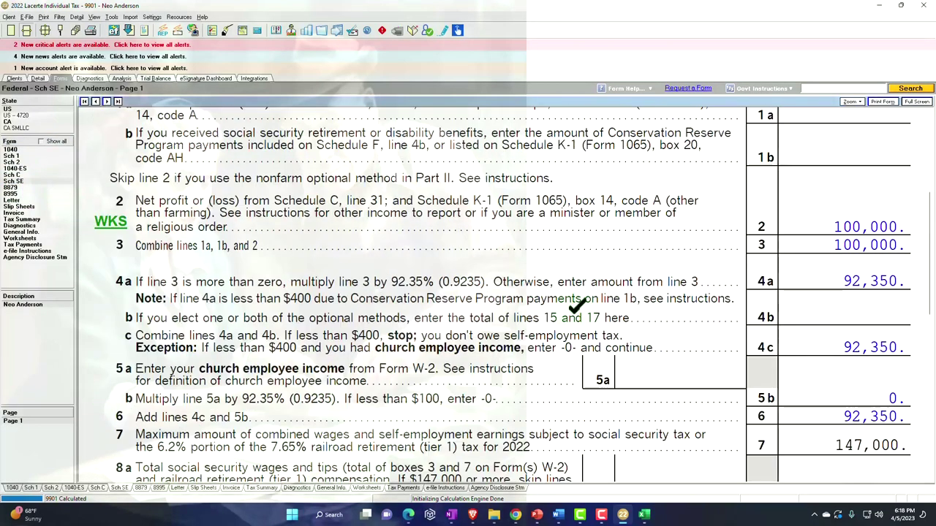
pyautogui.scroll(-4, 575, 318)
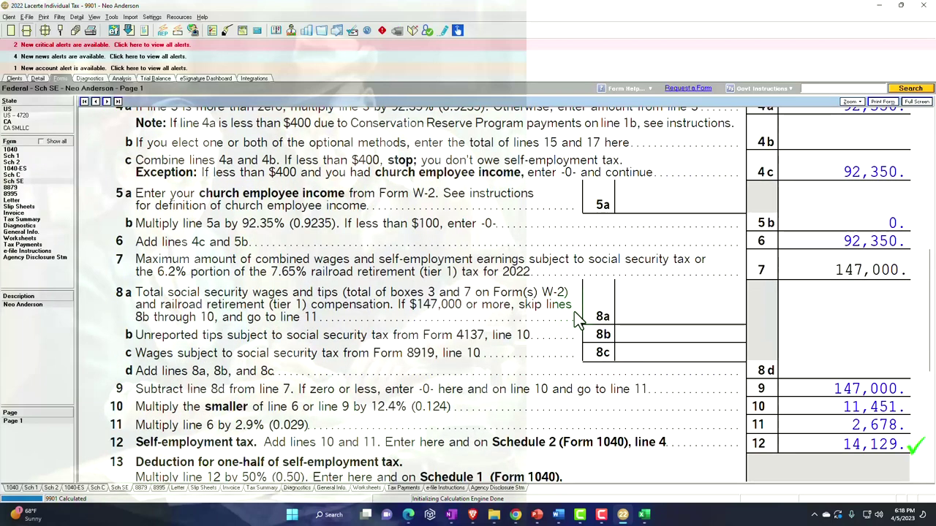
pyautogui.scroll(-2, 575, 318)
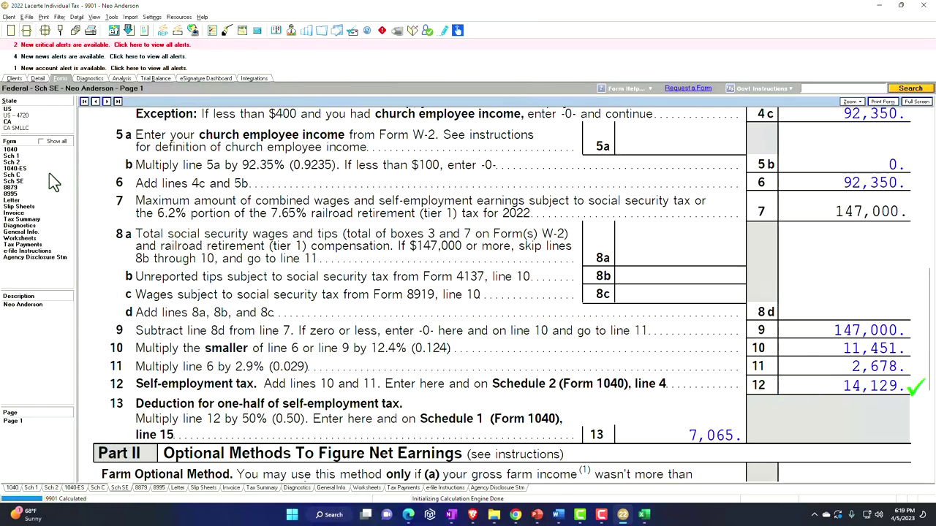
# Trace the self-employment tax from Schedule 2 line 4 to the other taxes on Form 1040 page 2, line 23
pyautogui.click(29, 163)
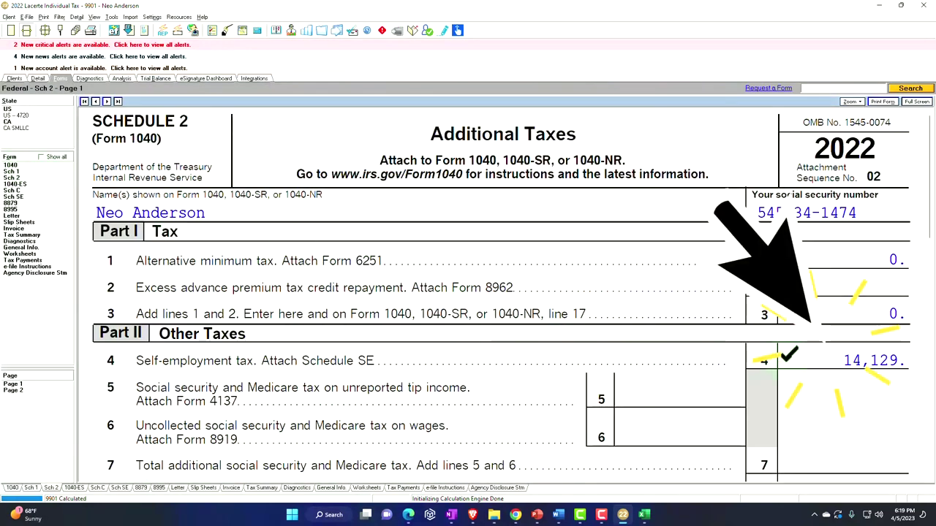
pyautogui.click(20, 166)
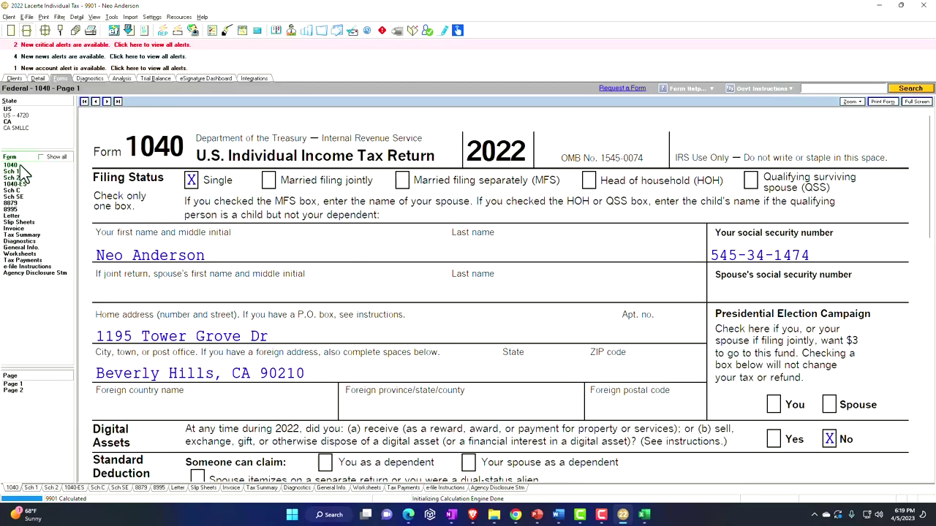
pyautogui.click(24, 391)
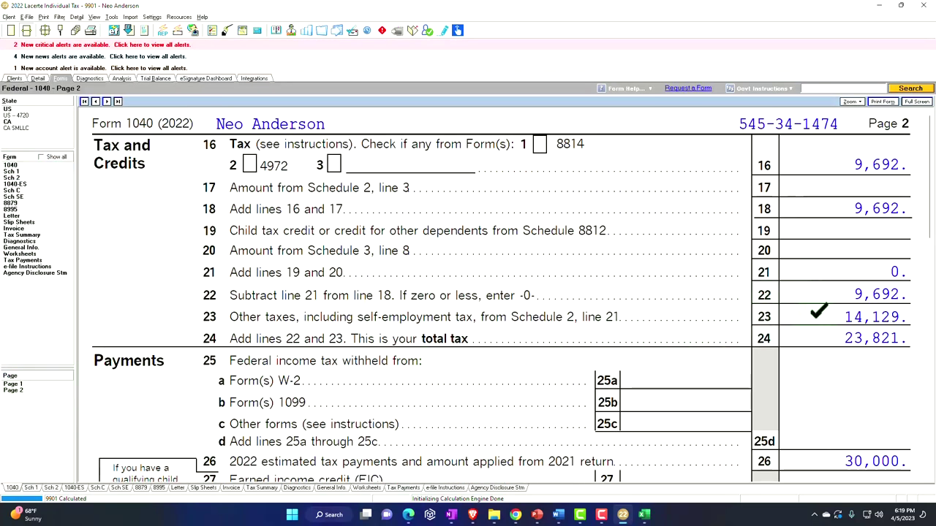
pyautogui.click(818, 313)
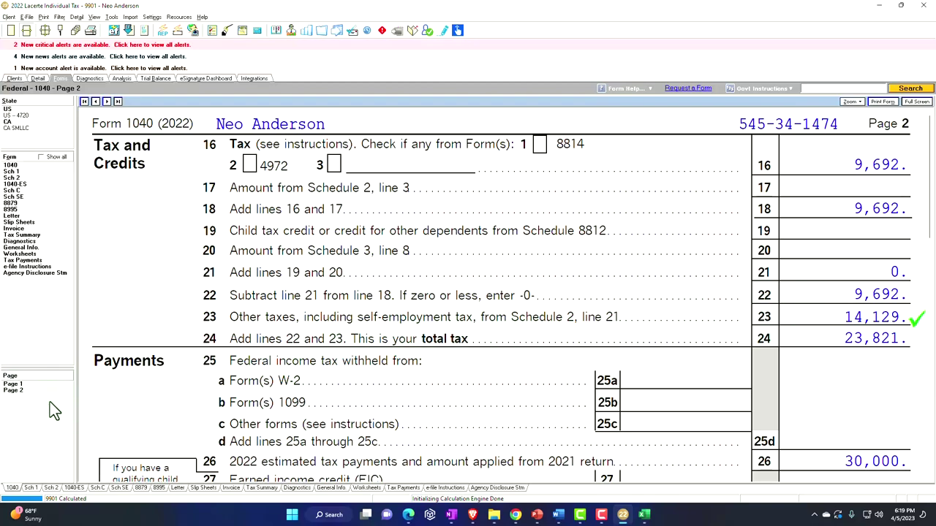
# Compare the other income line on Form 1040 page 1 with the net profit on Schedule C line 31
pyautogui.click(16, 385)
pyautogui.scroll(-12, 407, 358)
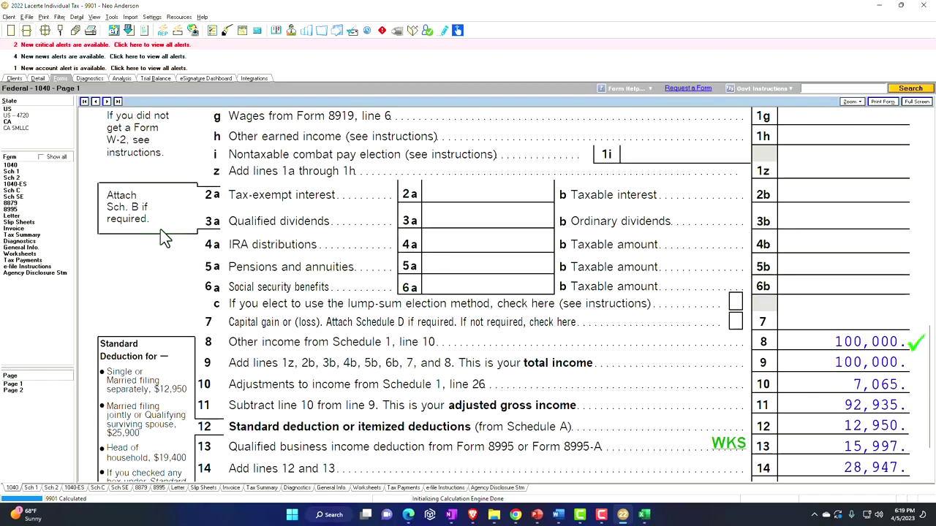
pyautogui.click(13, 190)
pyautogui.scroll(-5, 531, 368)
pyautogui.scroll(-6, 531, 368)
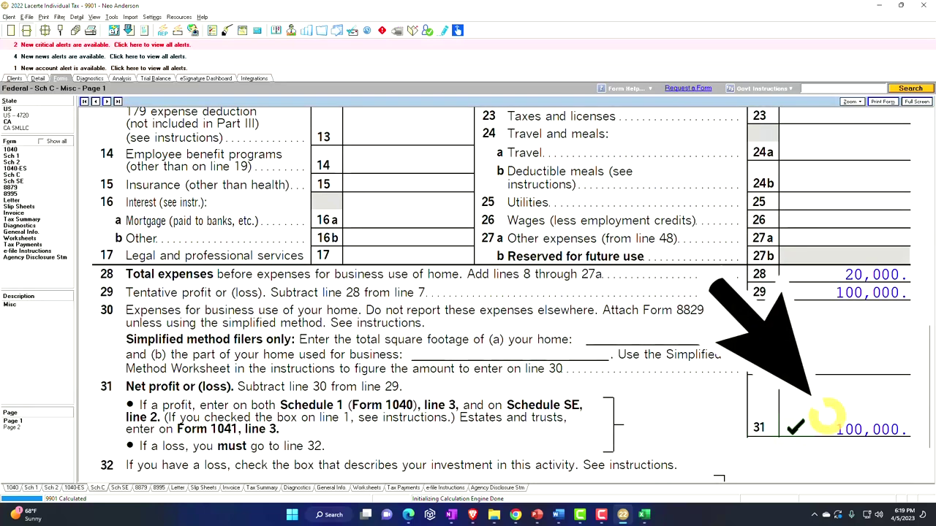
# Trace the one-half self-employment tax deduction from Schedule SE line 13 to Schedule 1 page 2, line 15
pyautogui.click(22, 182)
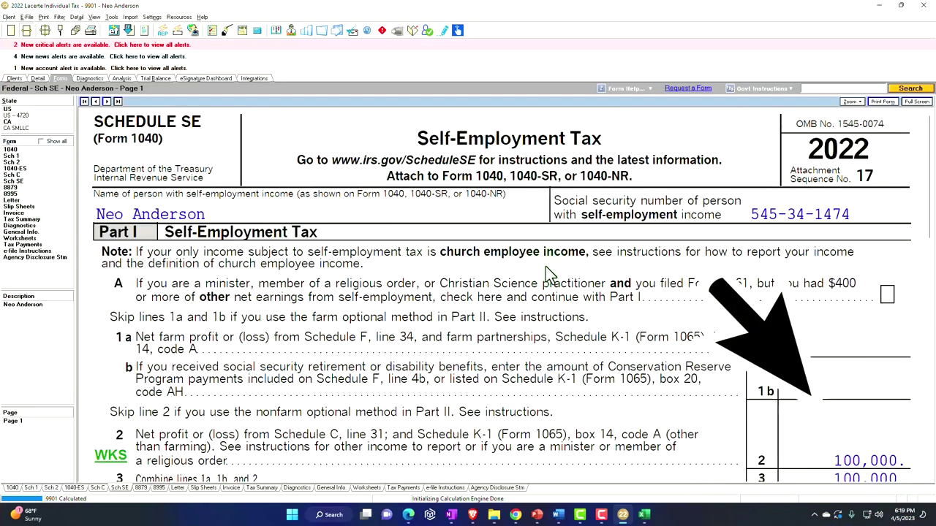
pyautogui.scroll(-10, 662, 358)
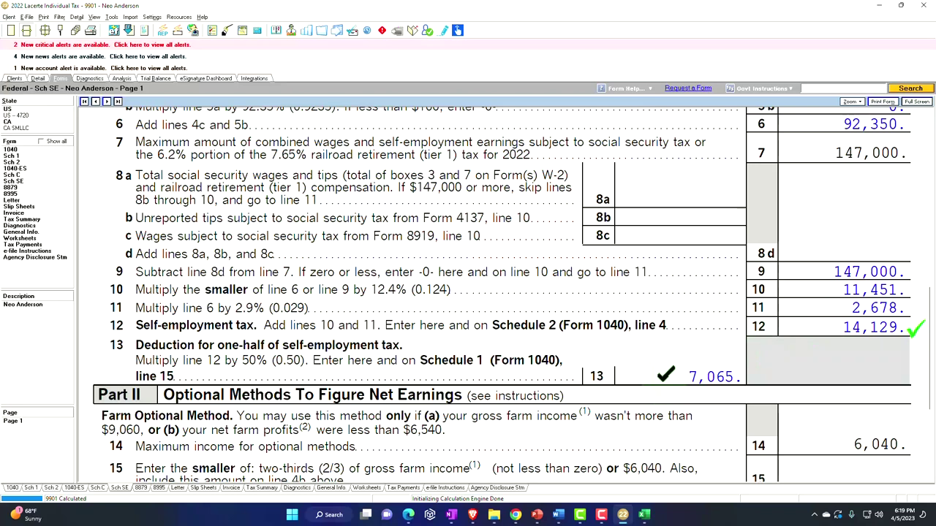
pyautogui.click(20, 156)
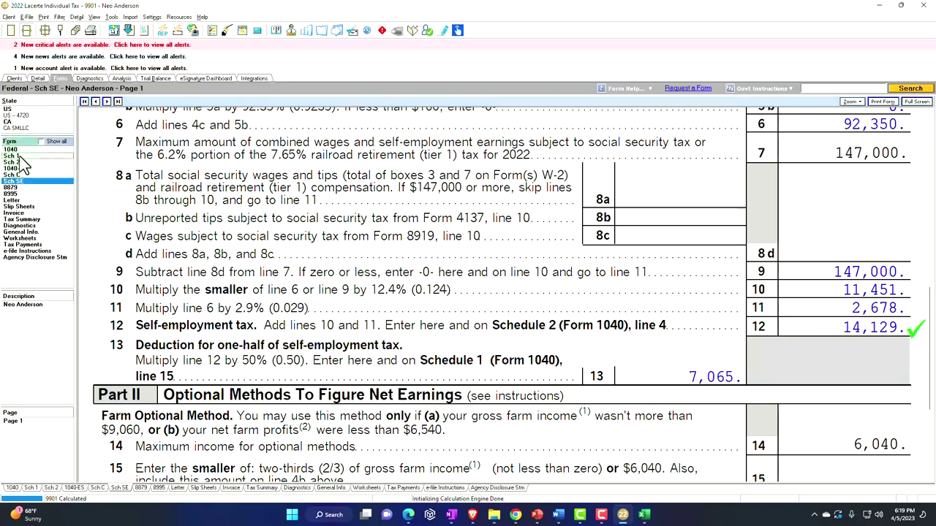
pyautogui.click(14, 391)
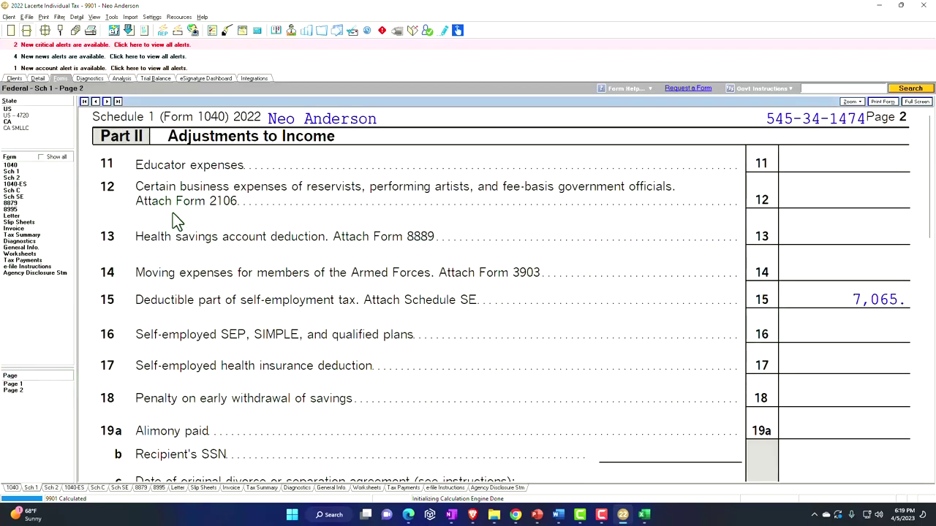
# Return to Form 1040 page 1 and examine lines 8 through 15, from other income to taxable income
pyautogui.click(13, 166)
pyautogui.scroll(-15, 521, 316)
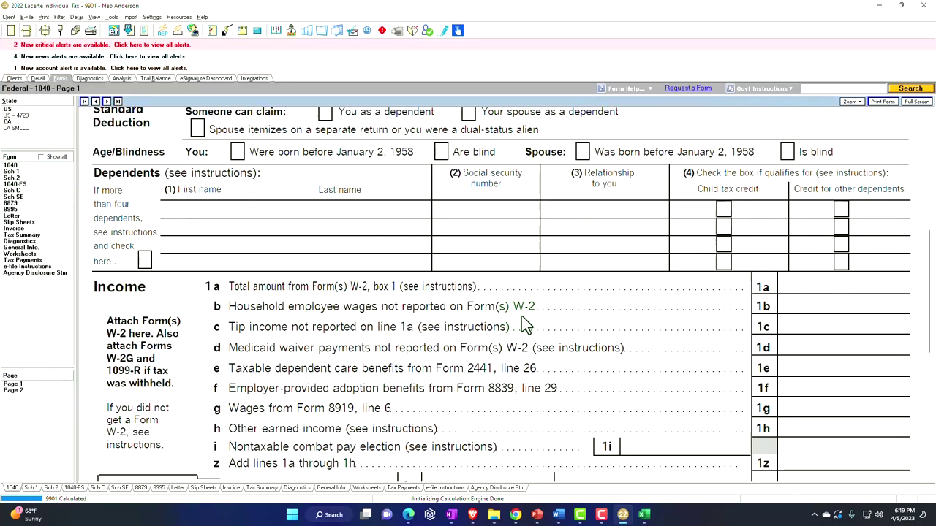
pyautogui.scroll(-2, 528, 325)
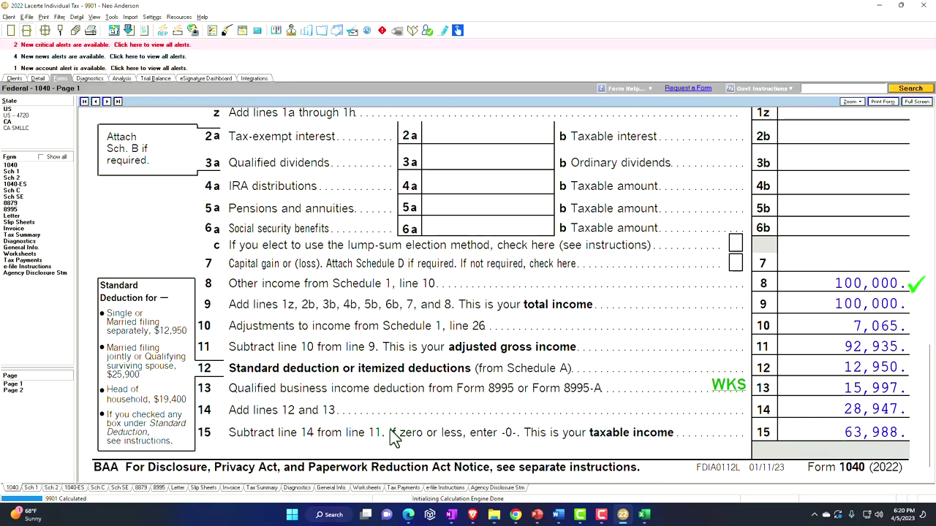
# Open Form 1040 page 2 and review the total tax, the estimated tax payments and the refund lines
pyautogui.click(27, 391)
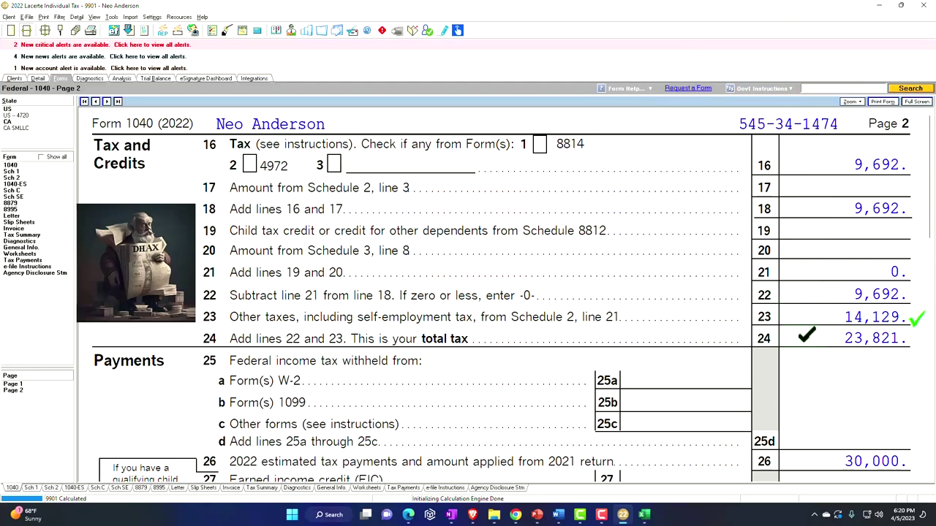
pyautogui.scroll(-3, 806, 337)
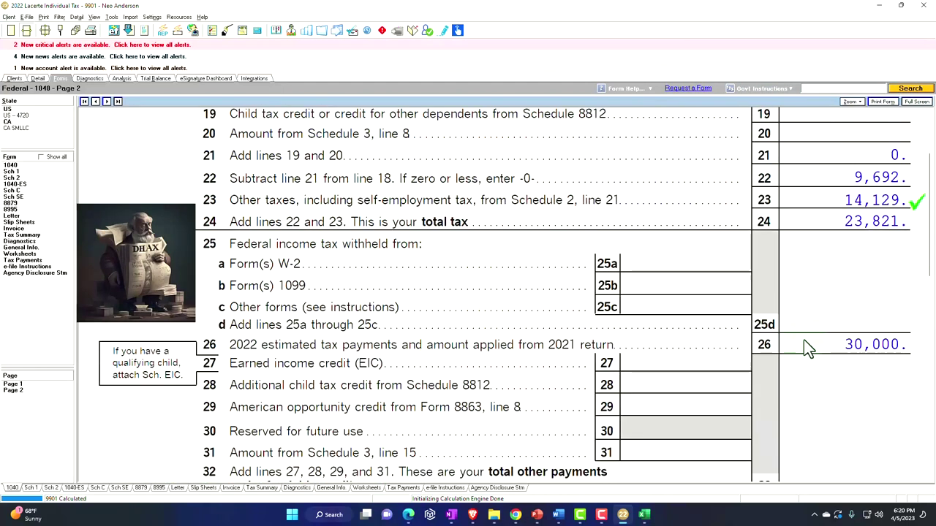
pyautogui.scroll(-1, 804, 340)
pyautogui.scroll(-2, 806, 337)
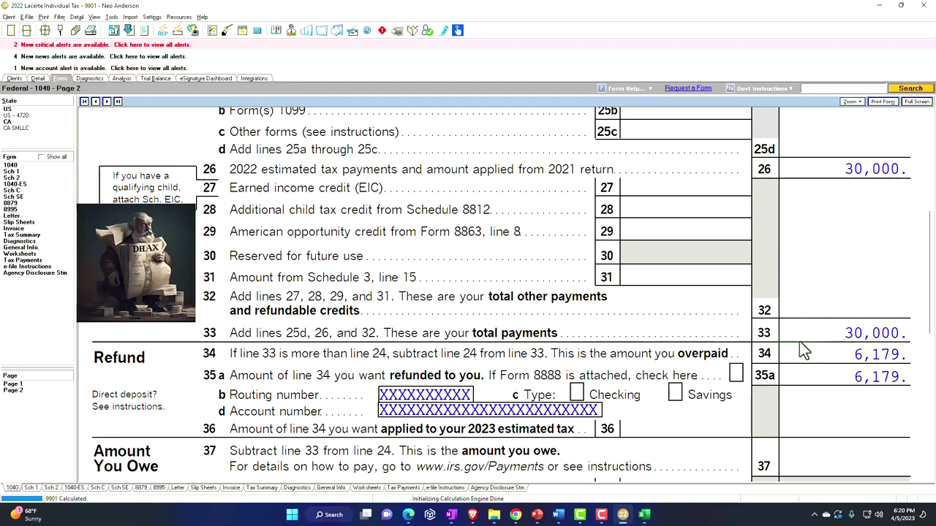
# Switch to the Excel tax workbook, trace the Income formula in D2 to the Sch C sheet, and return to the tax formula sheet
pyautogui.click(646, 516)
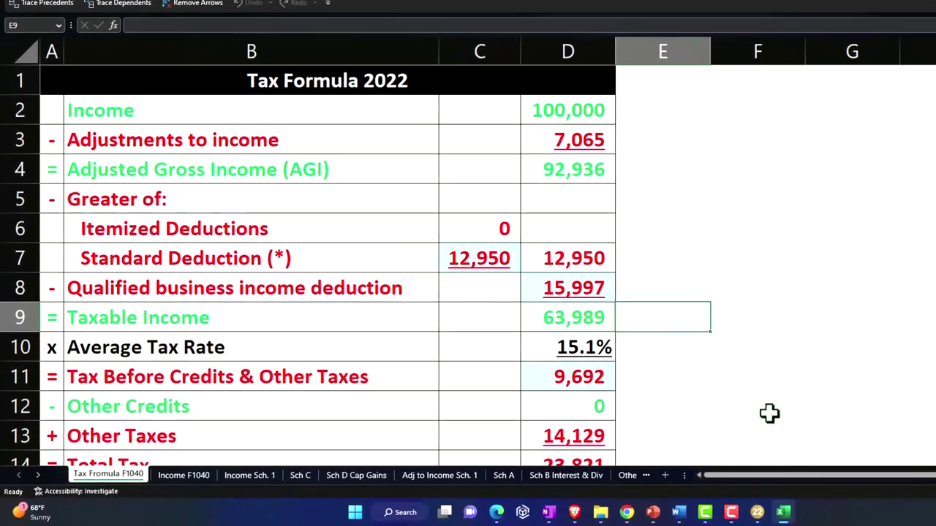
pyautogui.click(612, 111)
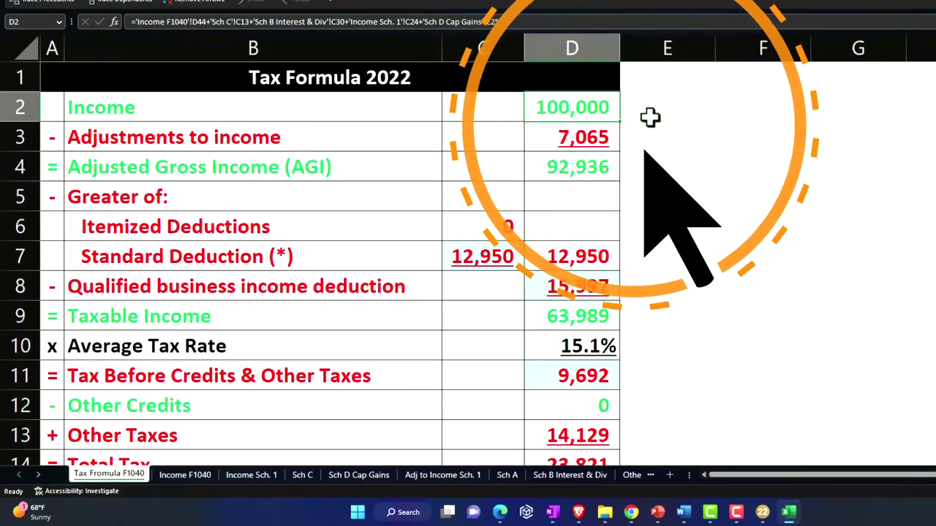
pyautogui.click(303, 474)
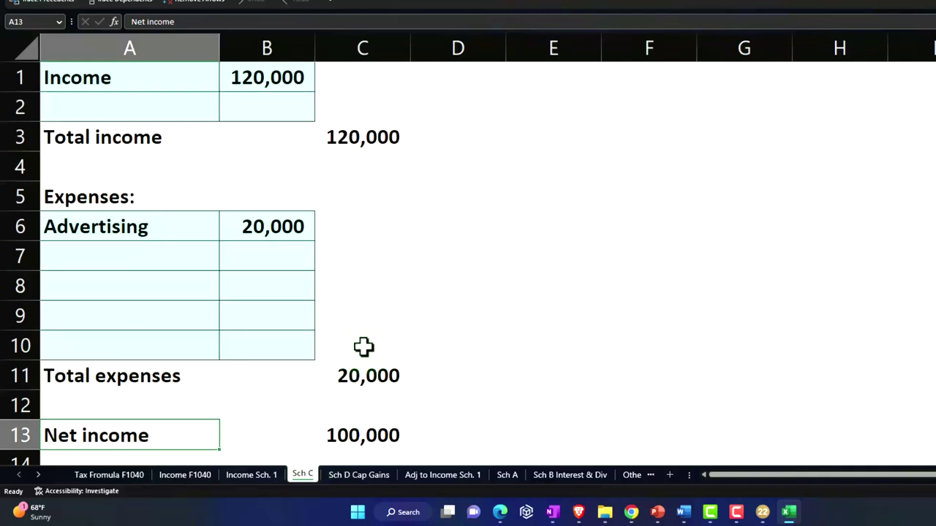
pyautogui.scroll(-2, 363, 347)
pyautogui.scroll(2, 364, 348)
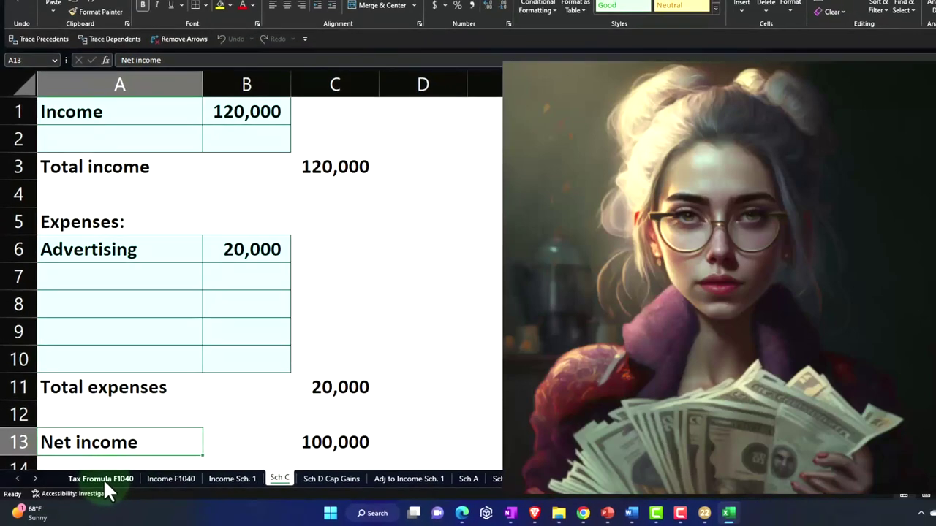
pyautogui.click(104, 480)
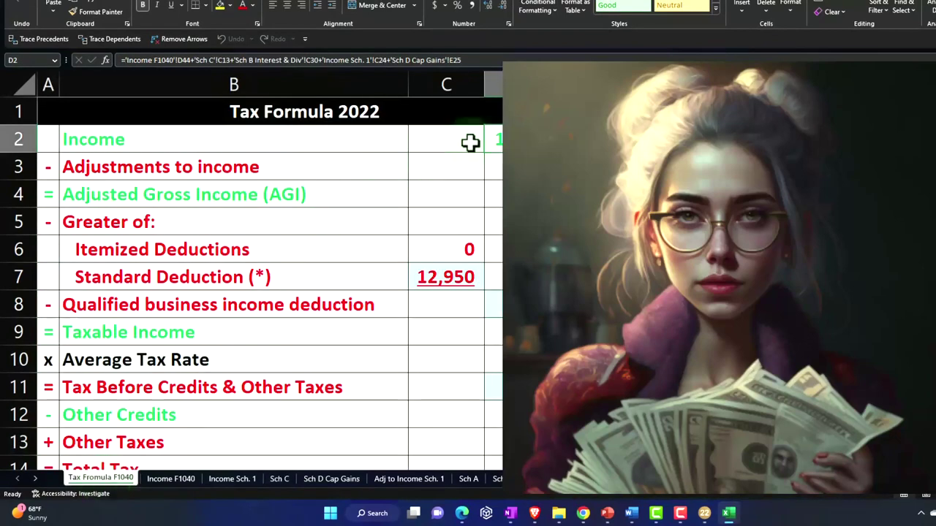
# Select Adjustments to income in D3, trace Other Taxes in D13 to the Other Taxes sheet, and return to the tax formula sheet
pyautogui.click(496, 161)
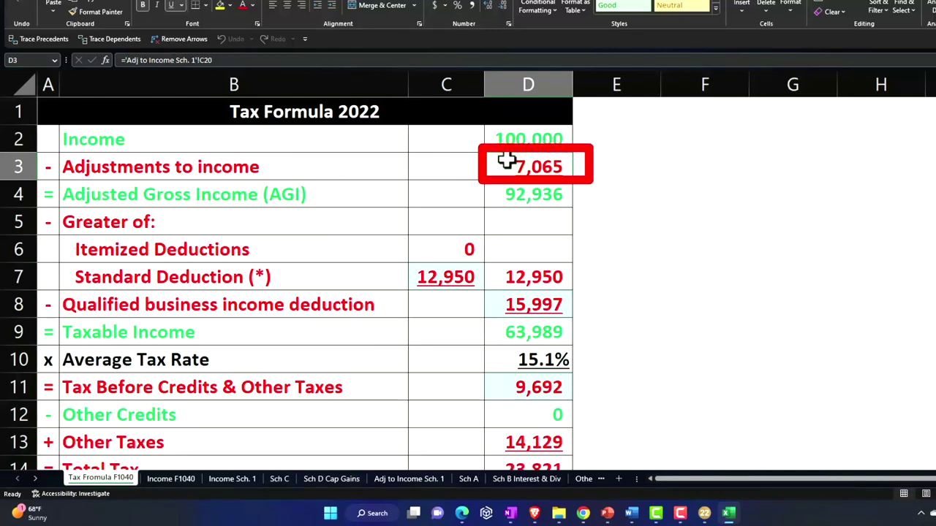
pyautogui.click(507, 441)
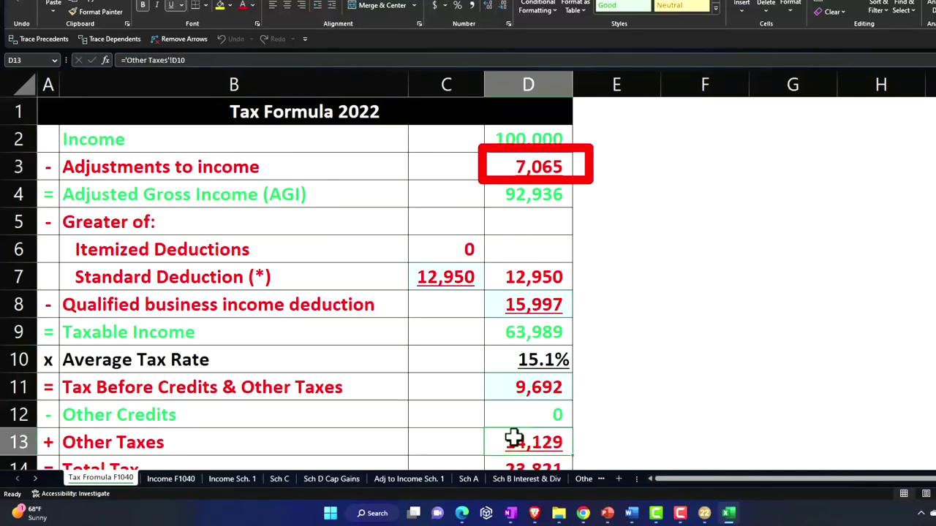
pyautogui.click(35, 475)
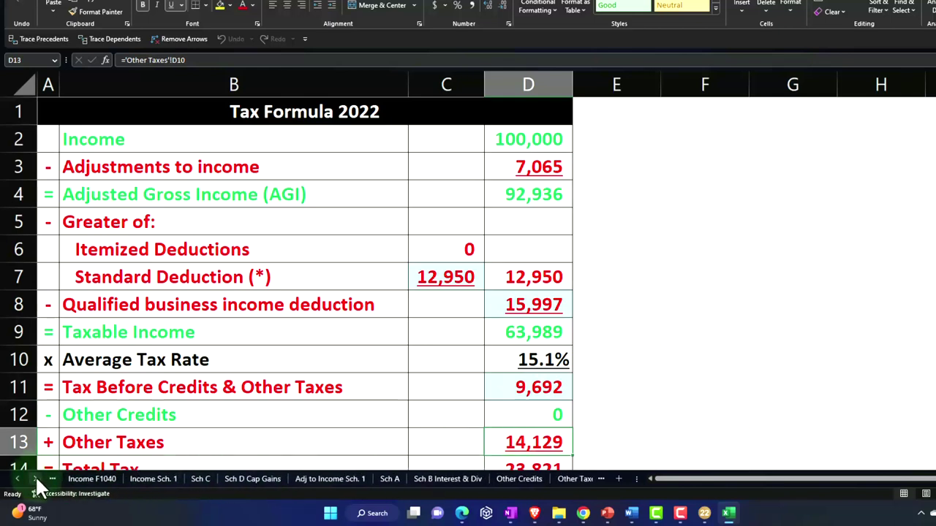
pyautogui.click(516, 479)
pyautogui.scroll(3, 472, 447)
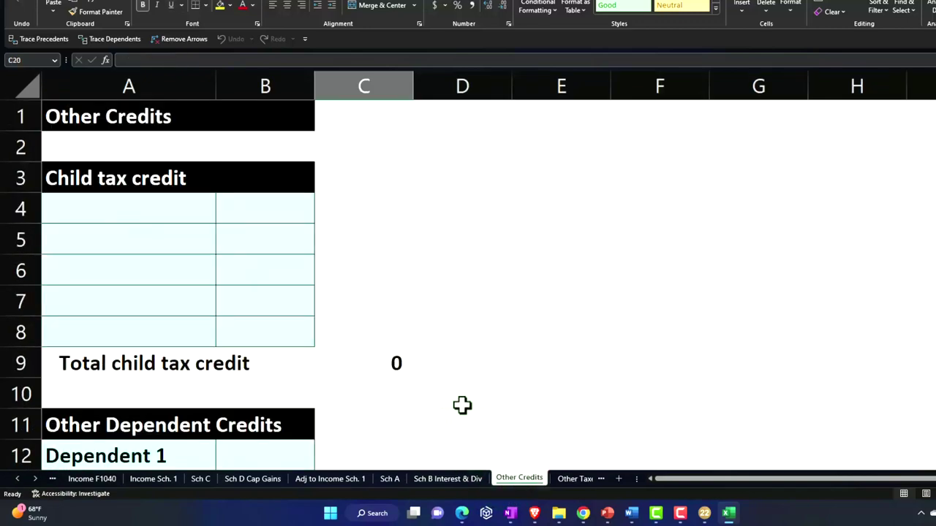
pyautogui.scroll(-3, 463, 415)
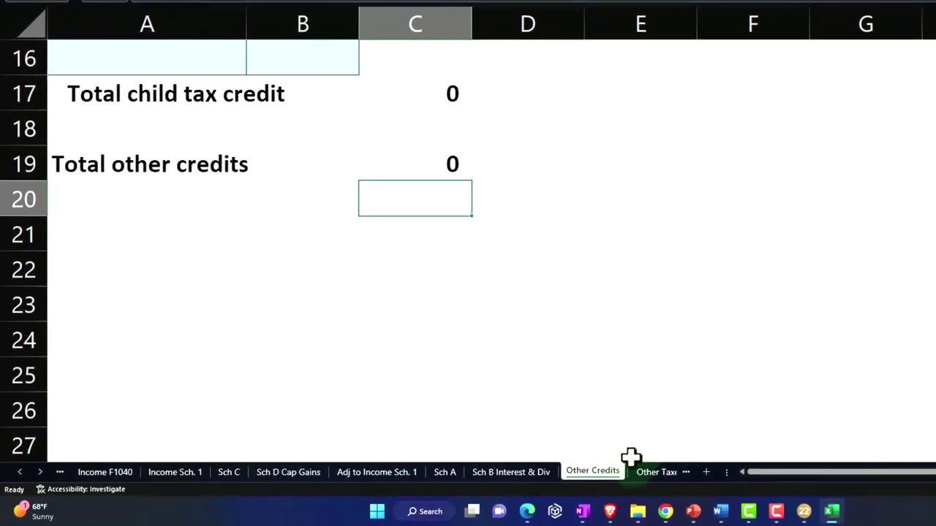
pyautogui.click(598, 476)
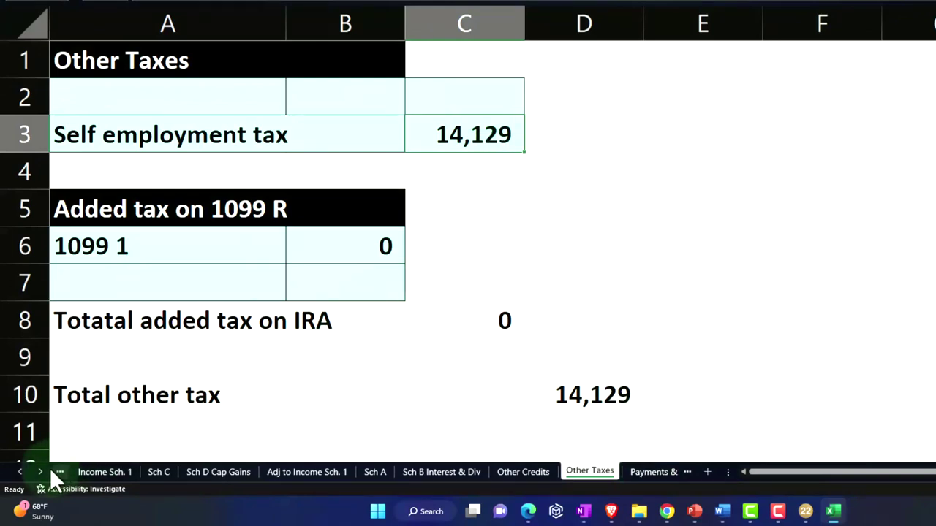
pyautogui.click(22, 472)
pyautogui.click(102, 473)
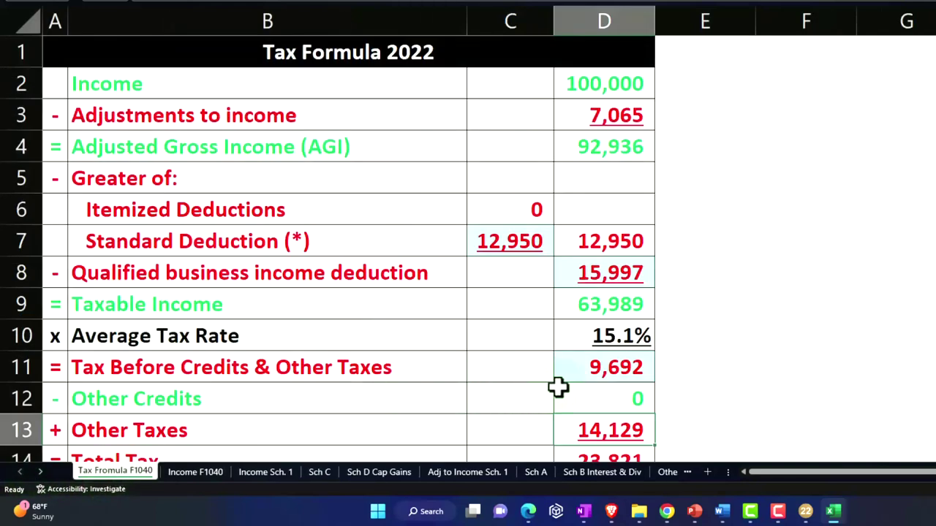
# Trace the D3 adjustment to the half self employment tax in C4 of the Adj to Income Sch. 1 sheet, and return
pyautogui.click(616, 116)
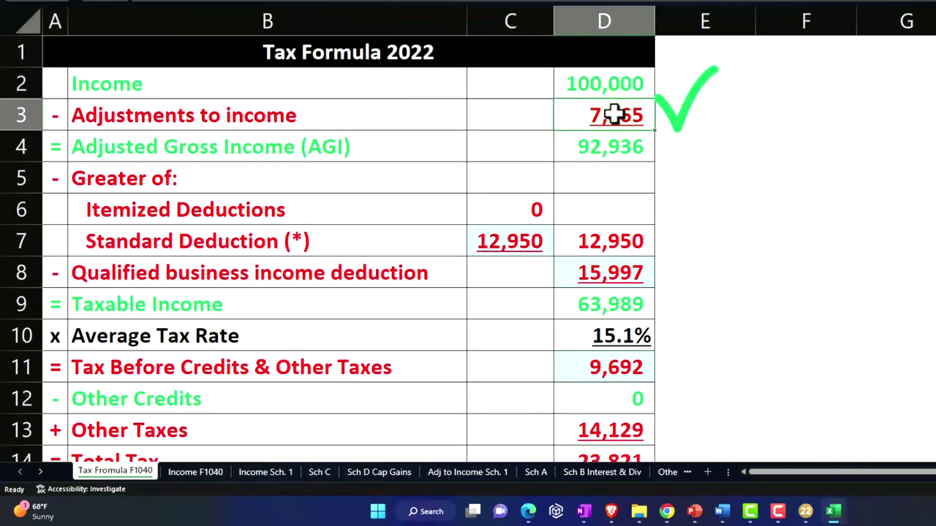
pyautogui.click(470, 471)
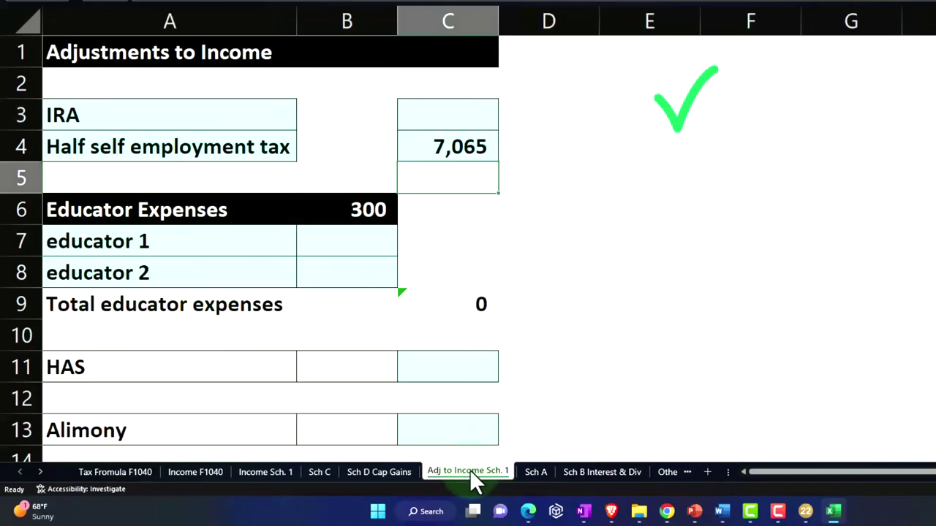
pyautogui.click(451, 147)
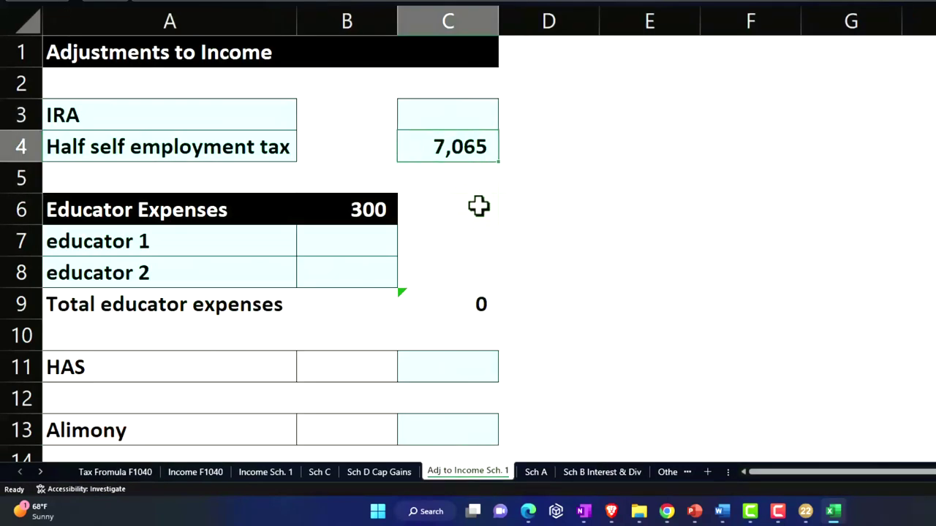
pyautogui.click(117, 472)
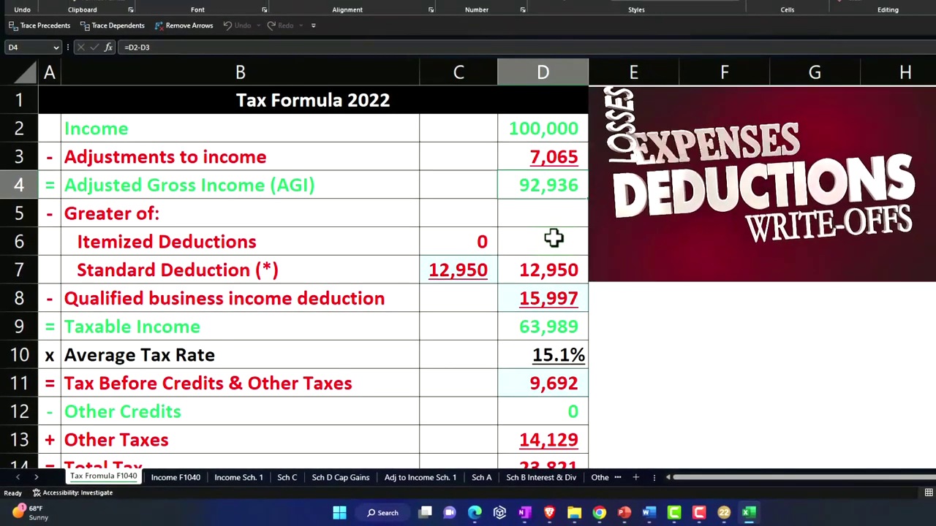
# Inspect the standard deduction in C7, the qualified business income deduction in D8 and the taxable income formula in D9
pyautogui.click(449, 269)
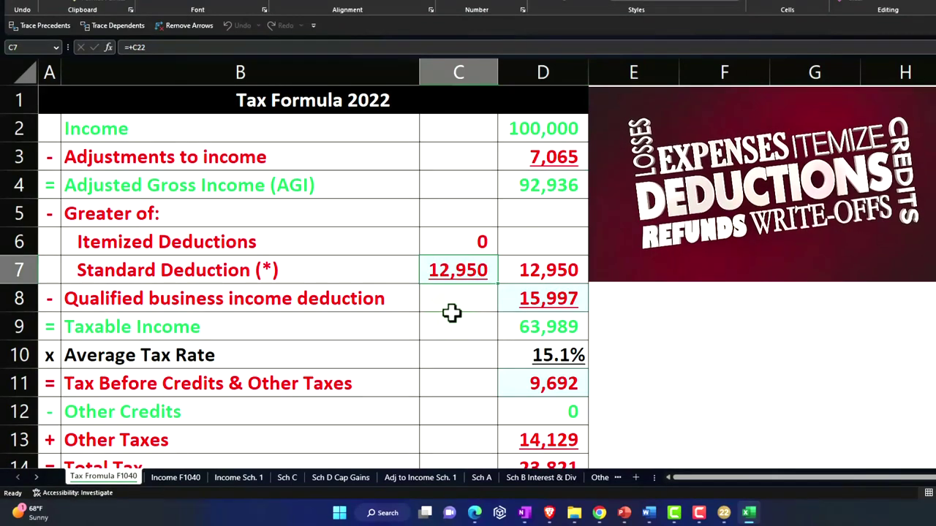
pyautogui.click(542, 299)
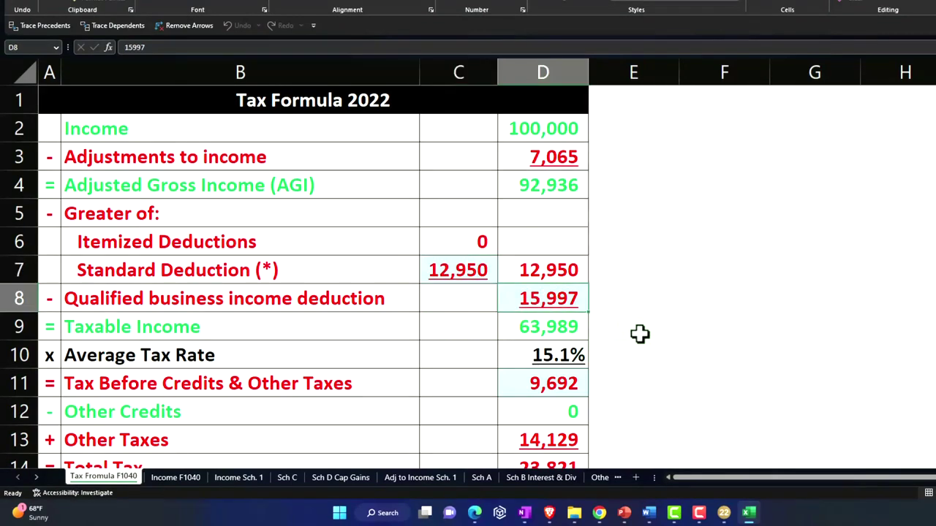
pyautogui.click(545, 330)
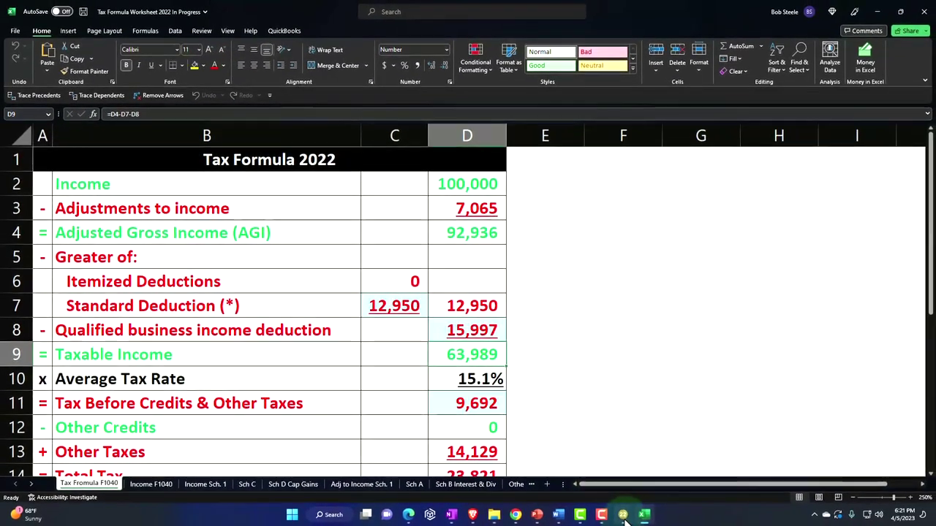
# Switch to Lacerte and check the worksheet's deductions and taxable income against Form 1040 page 1, lines 12 through 15
pyautogui.click(622, 515)
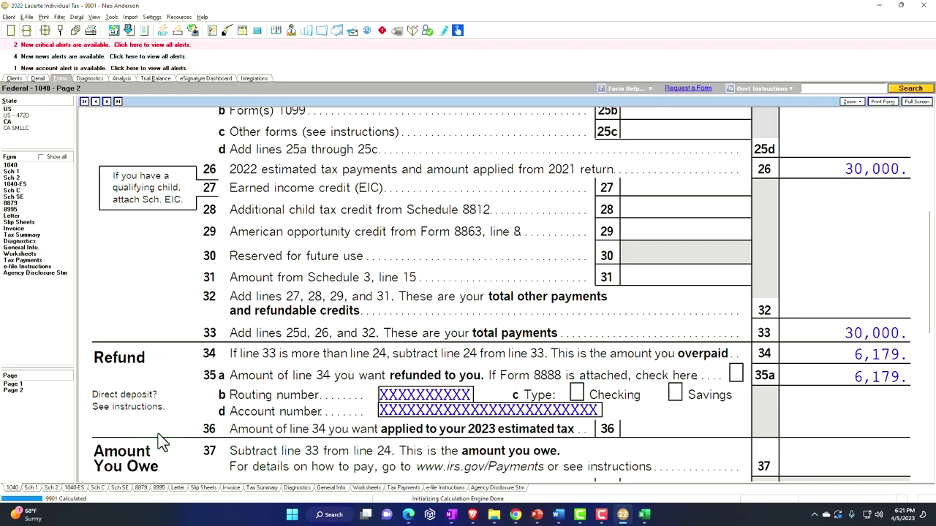
pyautogui.click(12, 384)
pyautogui.scroll(-15, 566, 395)
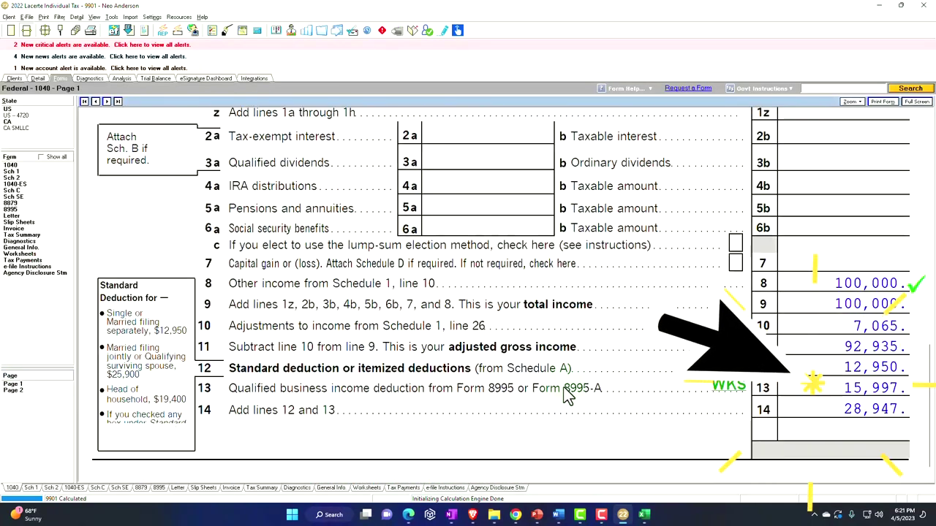
pyautogui.scroll(-3, 567, 395)
# Select Tax Before Credits & Other Taxes in D11 of the Excel worksheet and compare it with Form 1040 page 2, line 16, in Lacerte
pyautogui.click(644, 515)
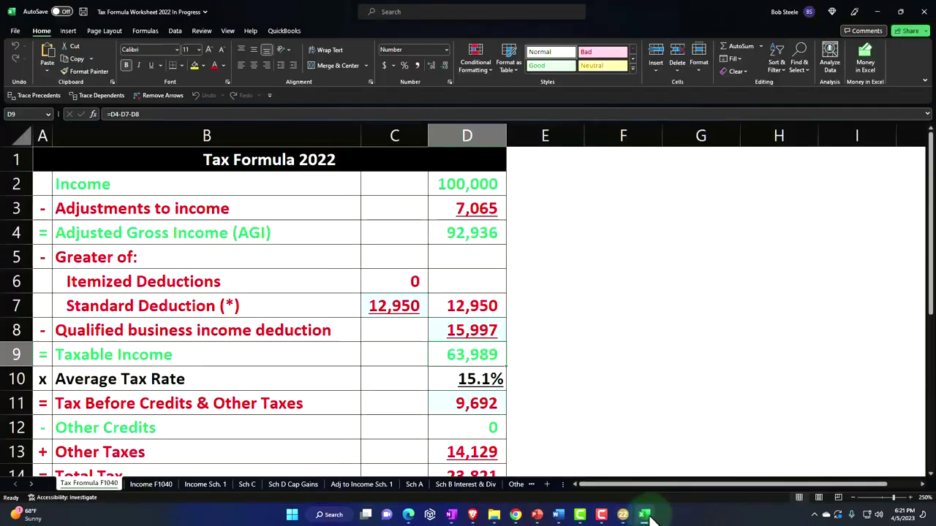
pyautogui.click(469, 403)
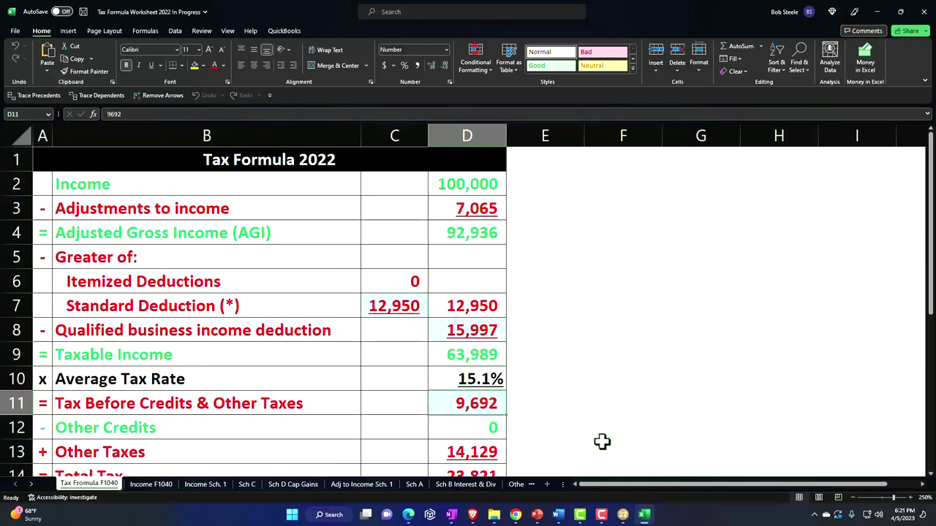
pyautogui.click(600, 512)
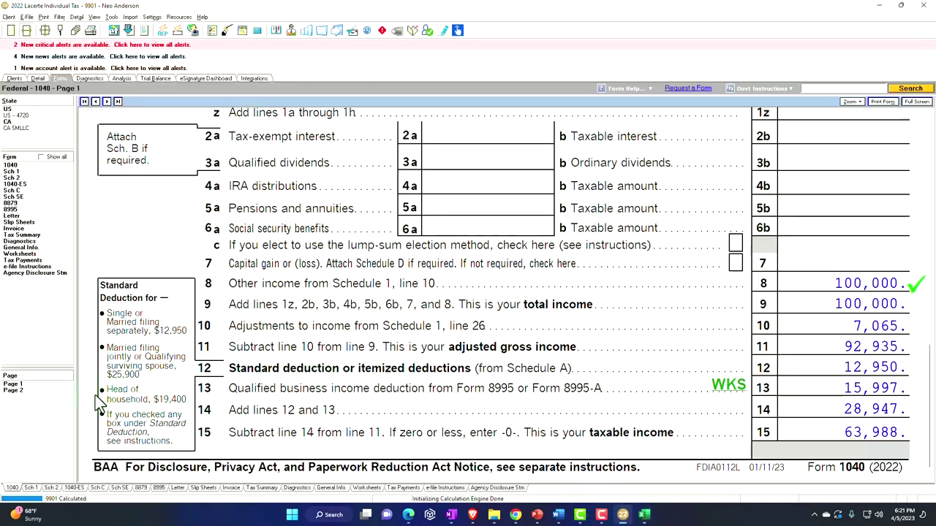
pyautogui.click(32, 391)
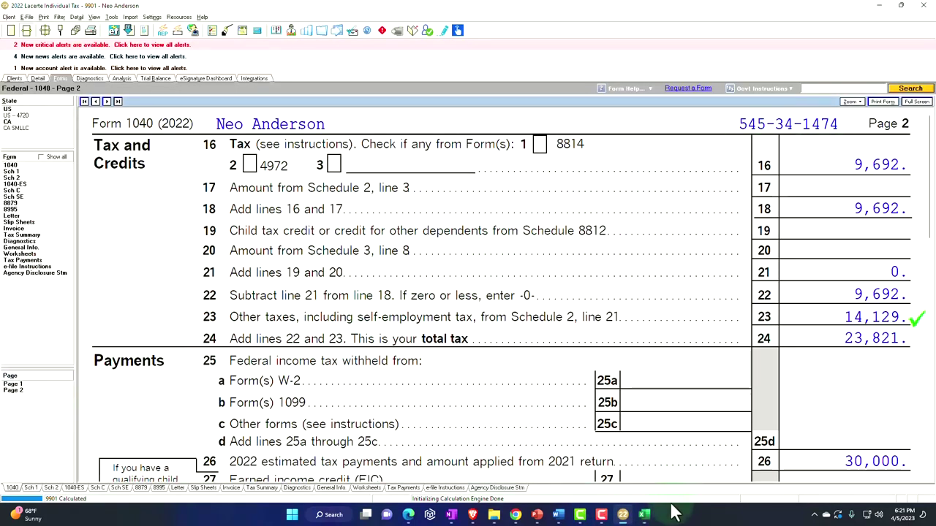
# Return to the Excel worksheet and inspect Other Taxes in D13 and Payments & Refundable Credits in D15
pyautogui.click(644, 515)
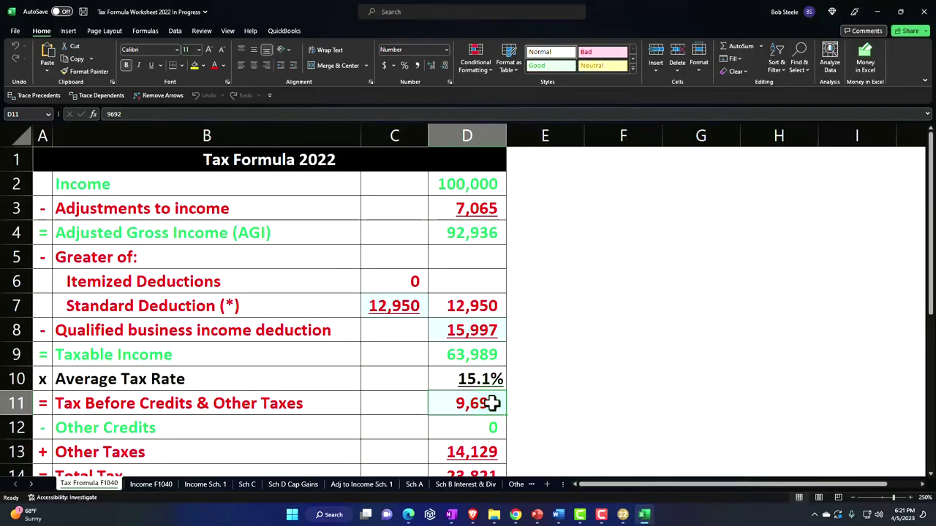
pyautogui.scroll(-1, 491, 403)
pyautogui.click(477, 380)
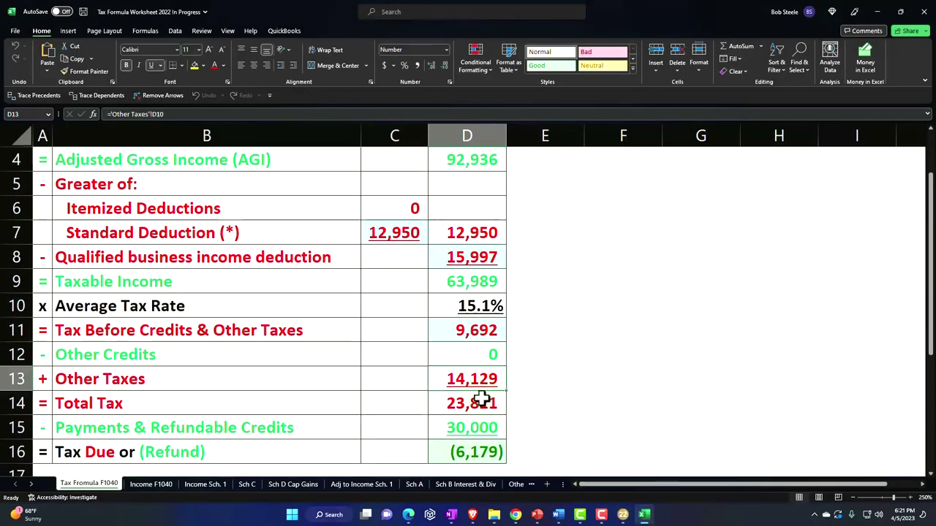
pyautogui.click(485, 429)
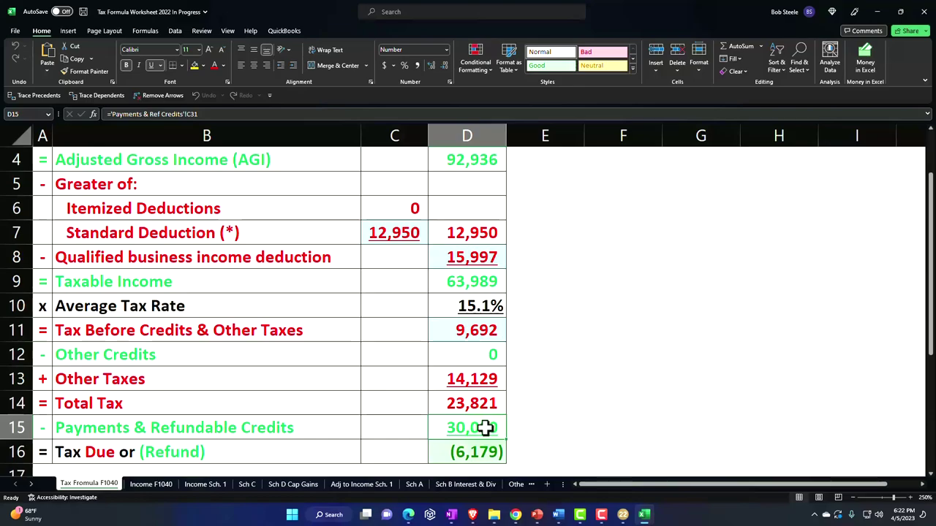
# Compare the payments and refund with Form 1040 page 2, lines 26 through 35a, in Lacerte, and switch back to Excel
pyautogui.click(644, 515)
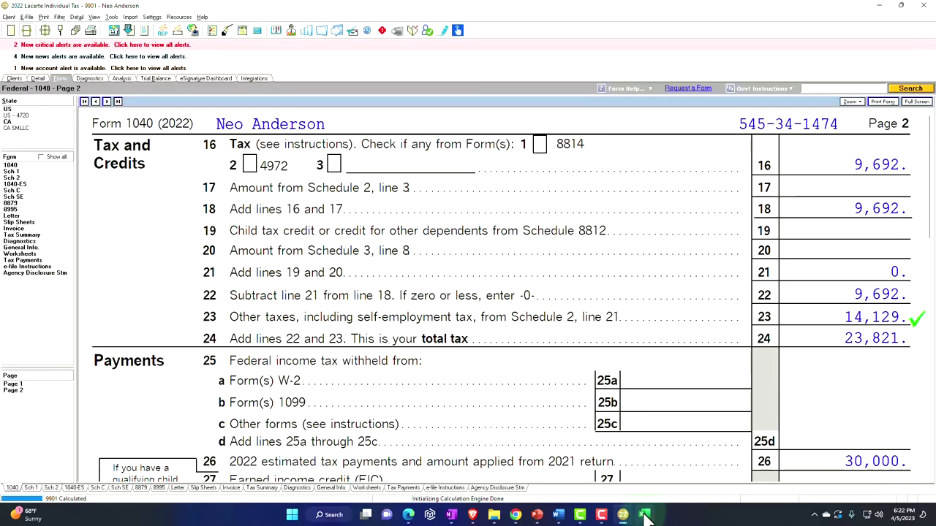
pyautogui.scroll(-5, 662, 395)
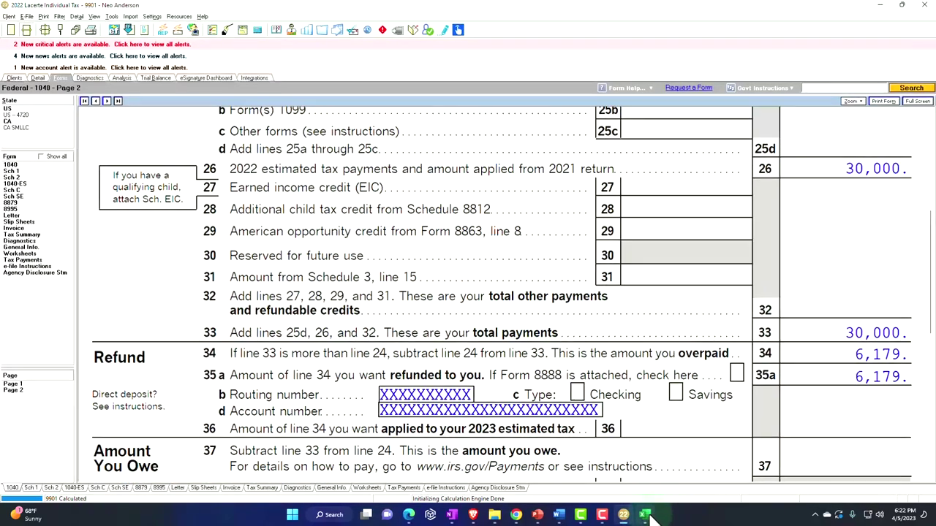
pyautogui.click(644, 515)
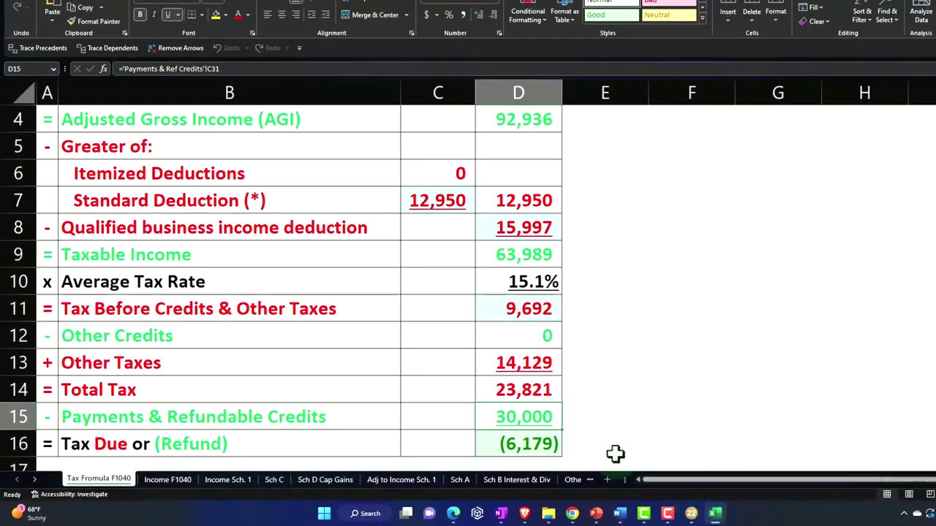
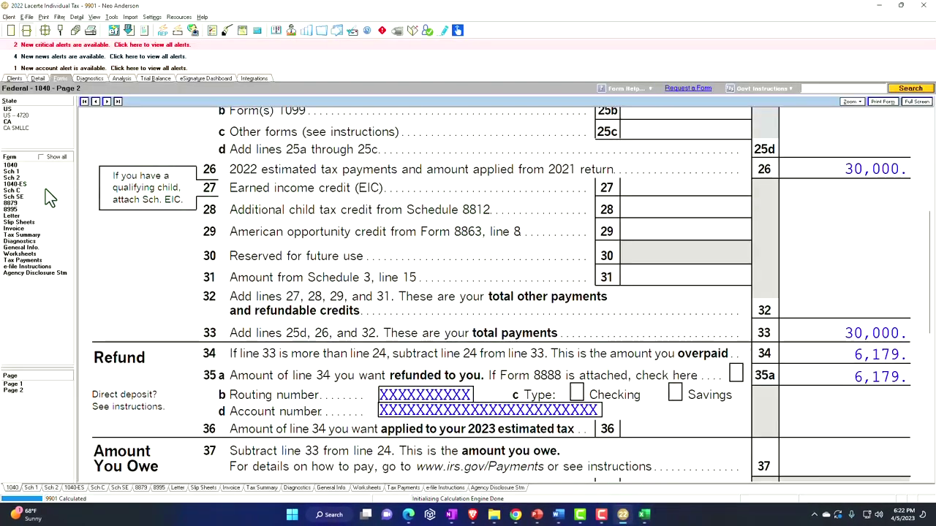
# Open Schedule C in Lacerte and review its gross income, the Part II expenses and the net profit on line 31
pyautogui.click(46, 190)
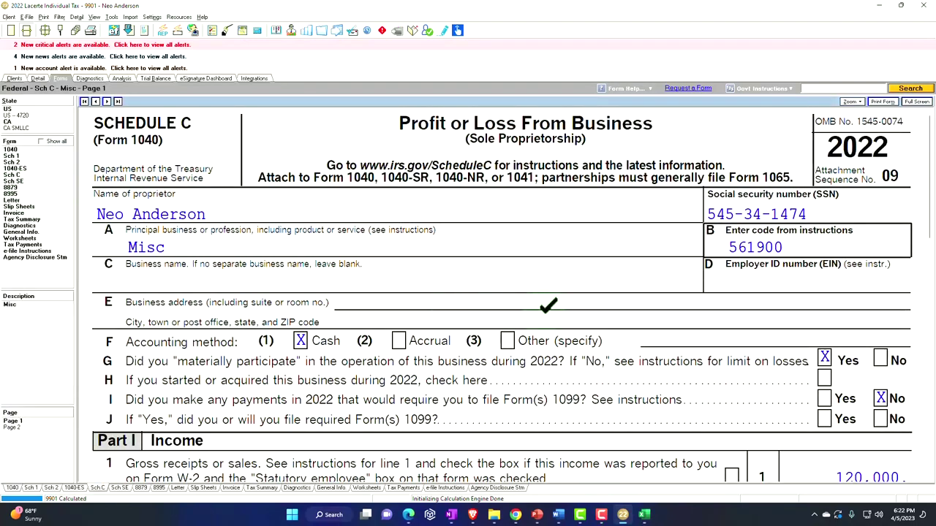
pyautogui.scroll(-10, 548, 305)
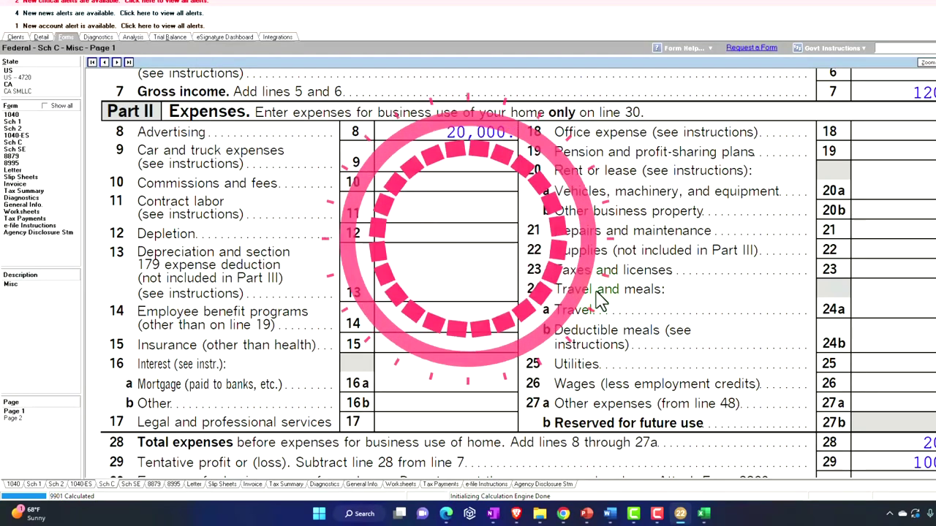
pyautogui.scroll(-5, 653, 281)
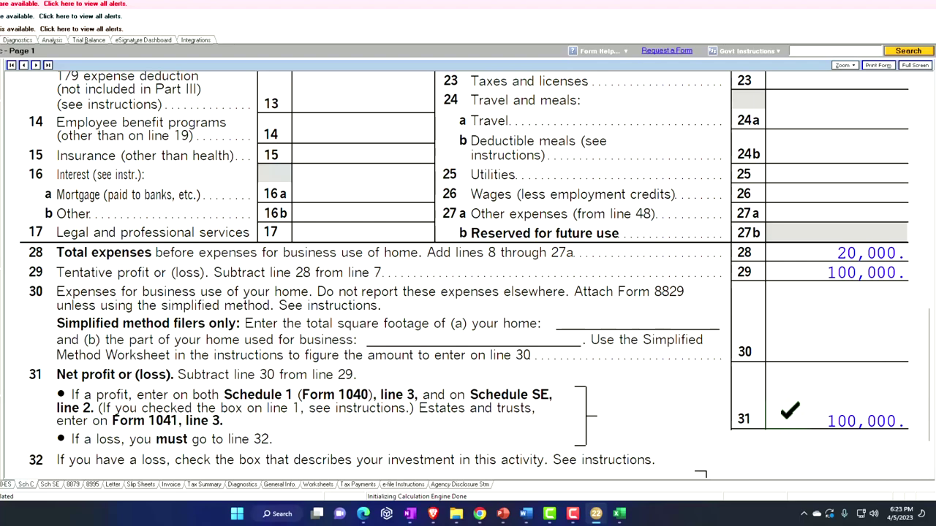
pyautogui.scroll(5, 790, 411)
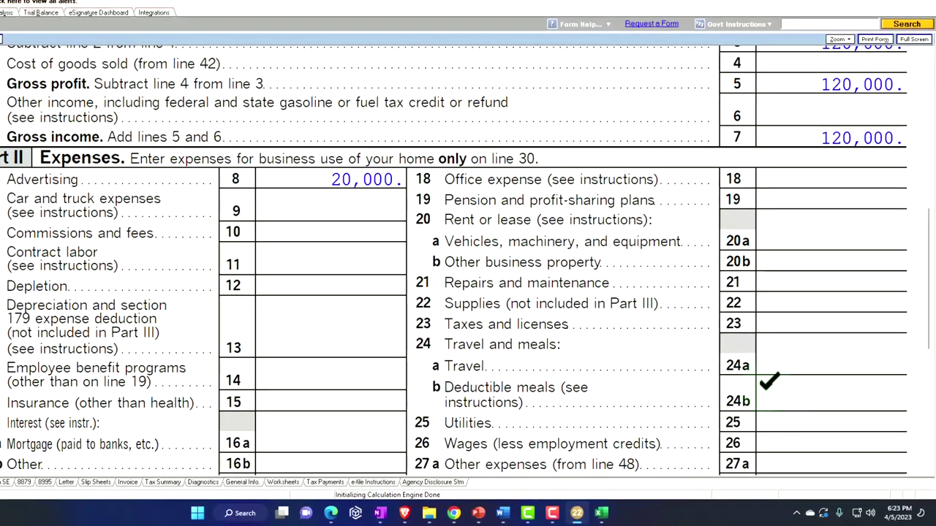
pyautogui.scroll(-3, 768, 381)
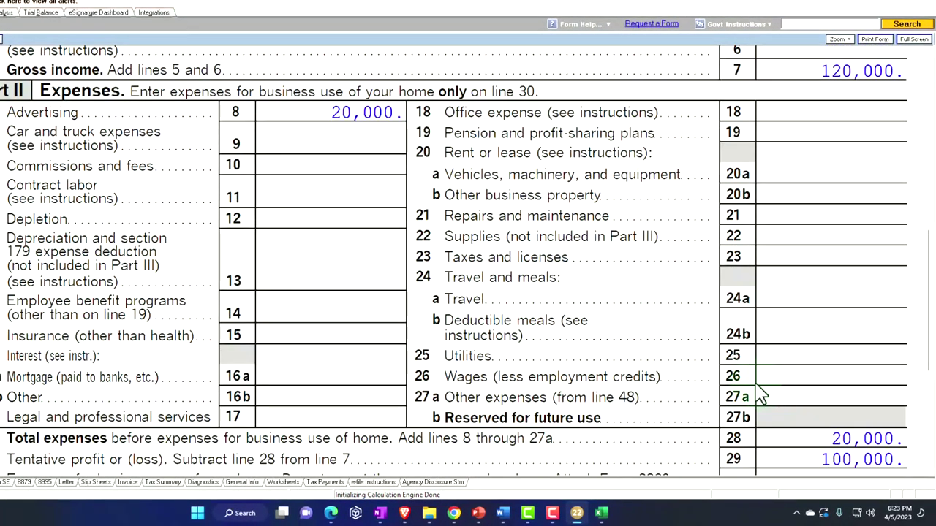
pyautogui.scroll(-1, 761, 389)
pyautogui.scroll(-2, 761, 394)
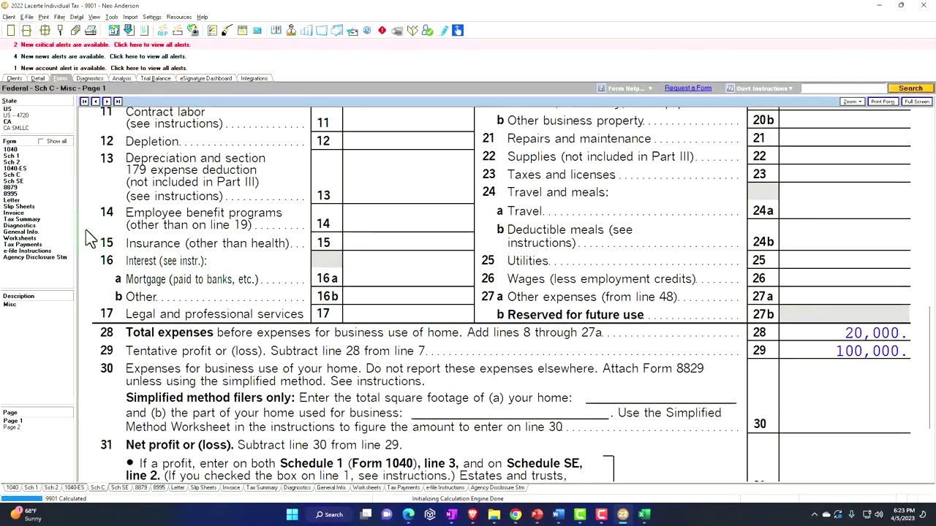
# Open Schedule SE and examine the self-employment earnings calculation from line 2 through line 6
pyautogui.click(21, 182)
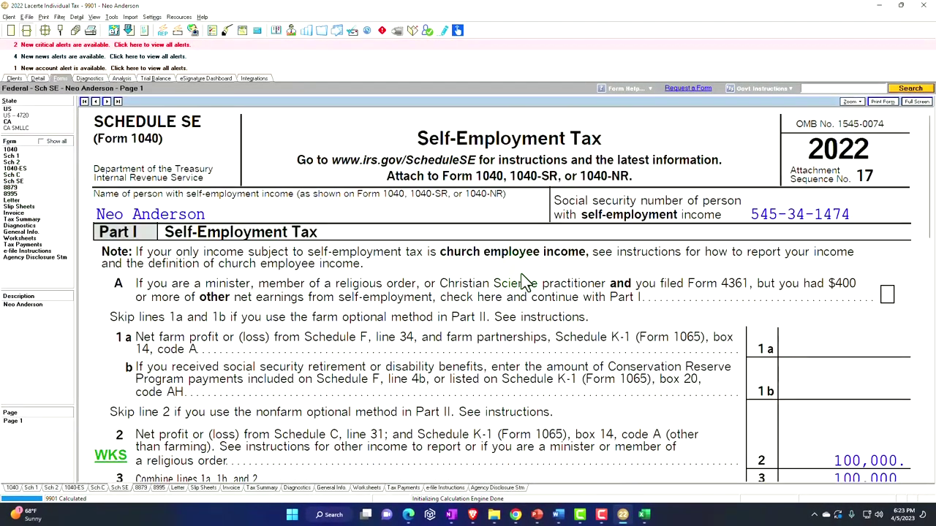
pyautogui.scroll(-2, 525, 282)
pyautogui.scroll(-1, 525, 281)
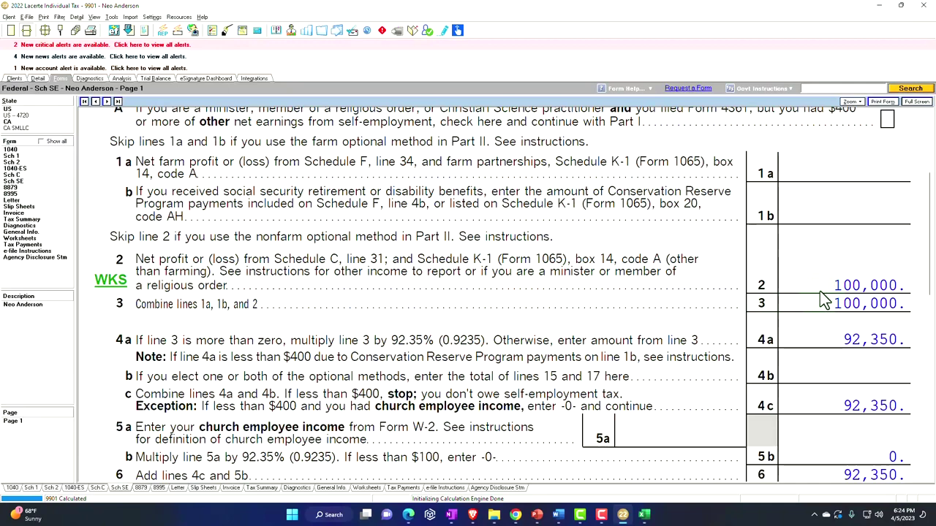
# Examine Schedule SE from line 4a through the self-employment tax on line 12 and the one-half deduction on line 13, and return to Part I
pyautogui.scroll(-1, 822, 300)
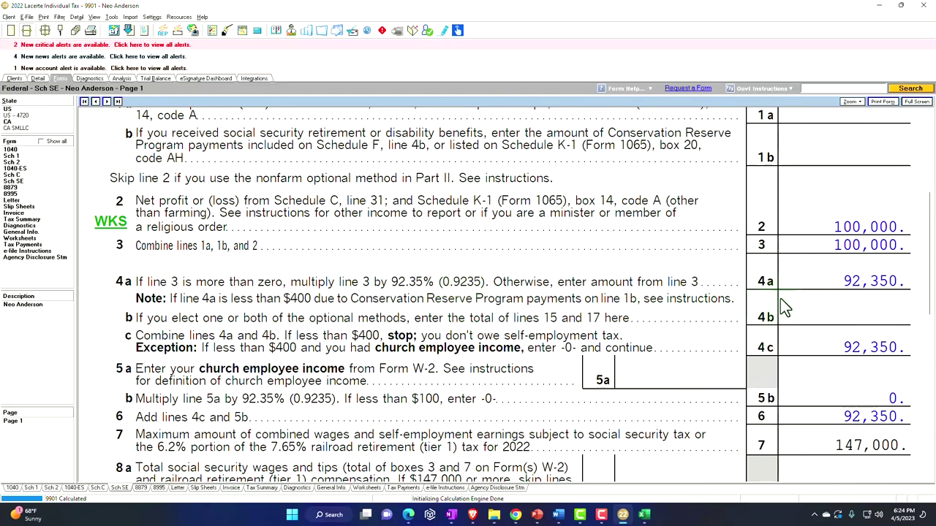
pyautogui.scroll(-2, 468, 293)
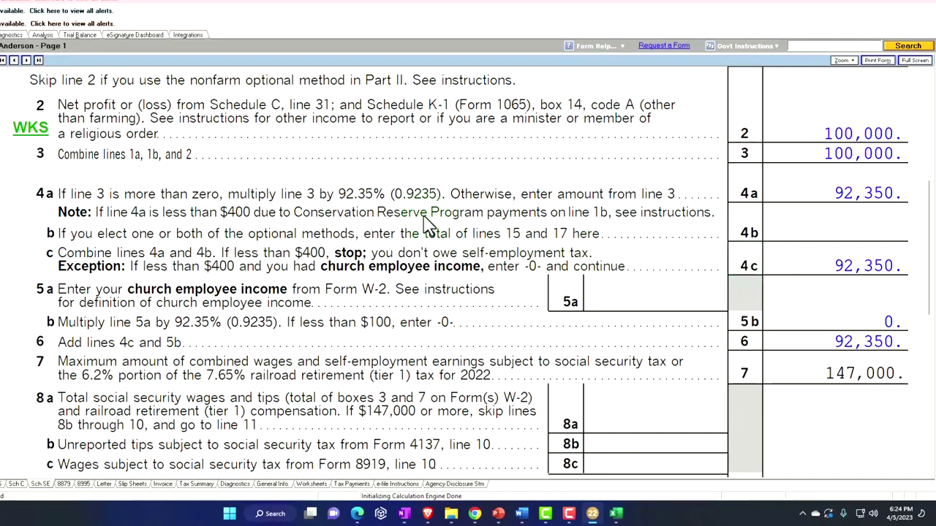
pyautogui.scroll(-5, 427, 225)
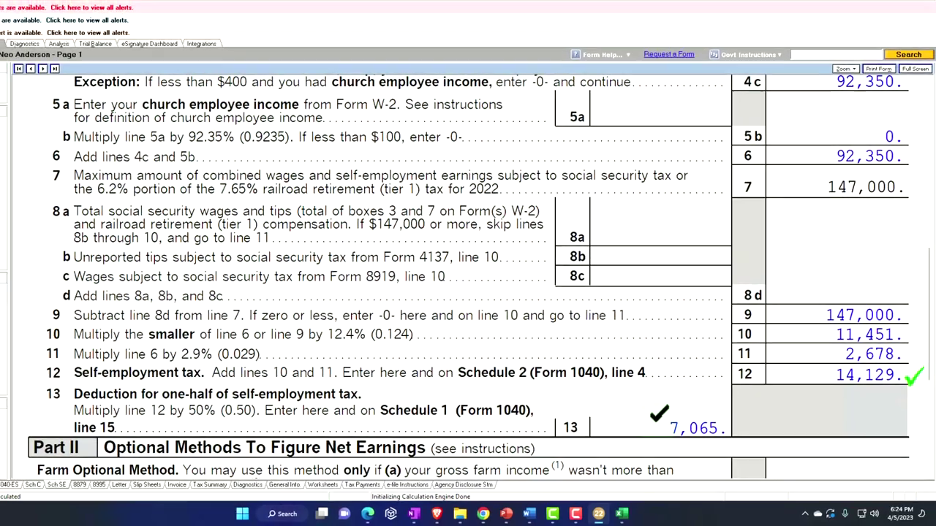
pyautogui.scroll(10, 660, 413)
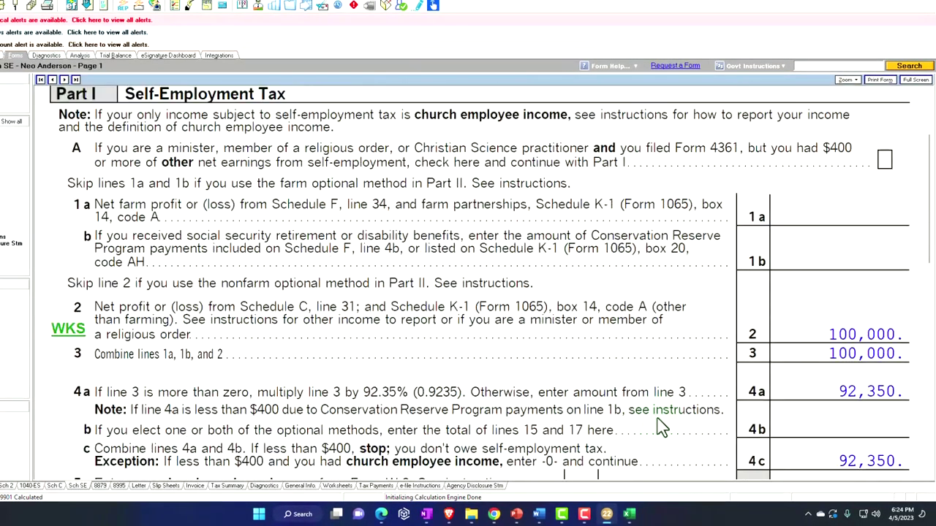
pyautogui.scroll(1, 659, 424)
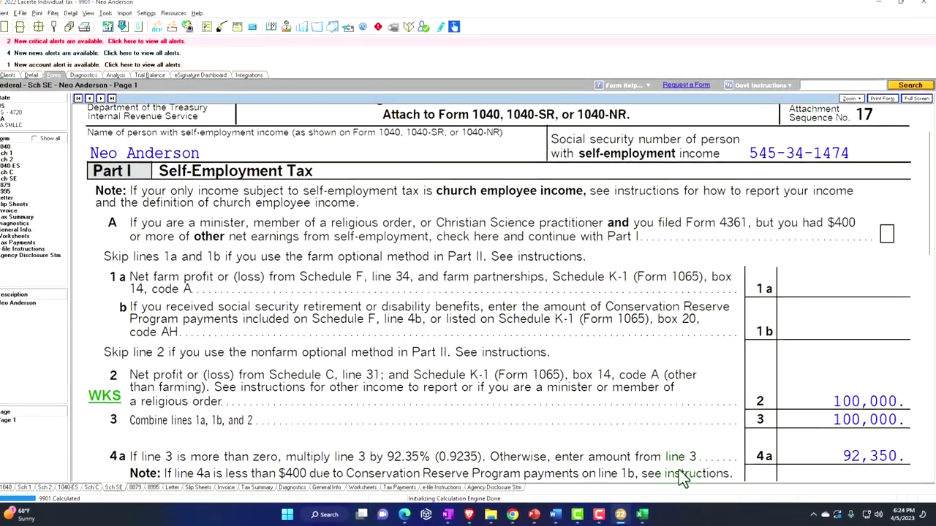
# Switch to the Excel worksheet, check the half self employment tax on Adj to Income Sch. 1, and open the Other Taxes sheet
pyautogui.click(630, 514)
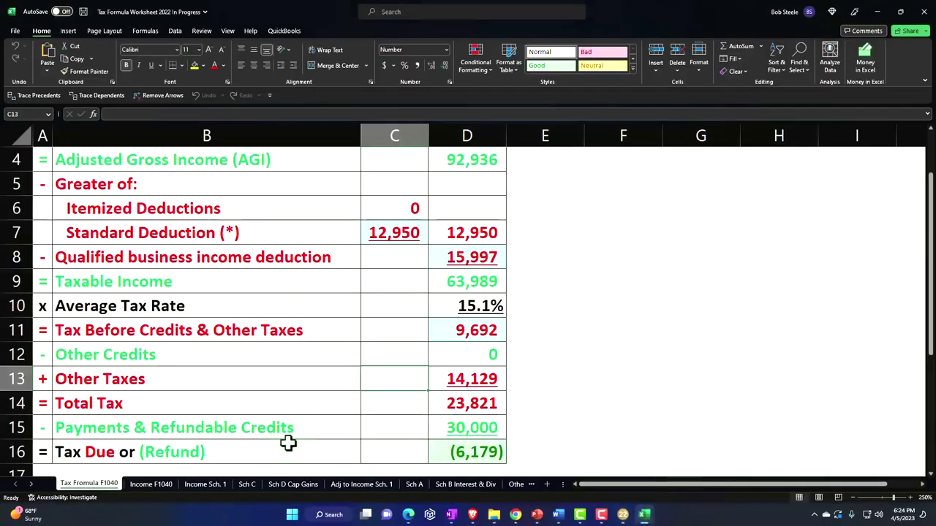
pyautogui.click(32, 485)
pyautogui.click(32, 485)
pyautogui.click(32, 486)
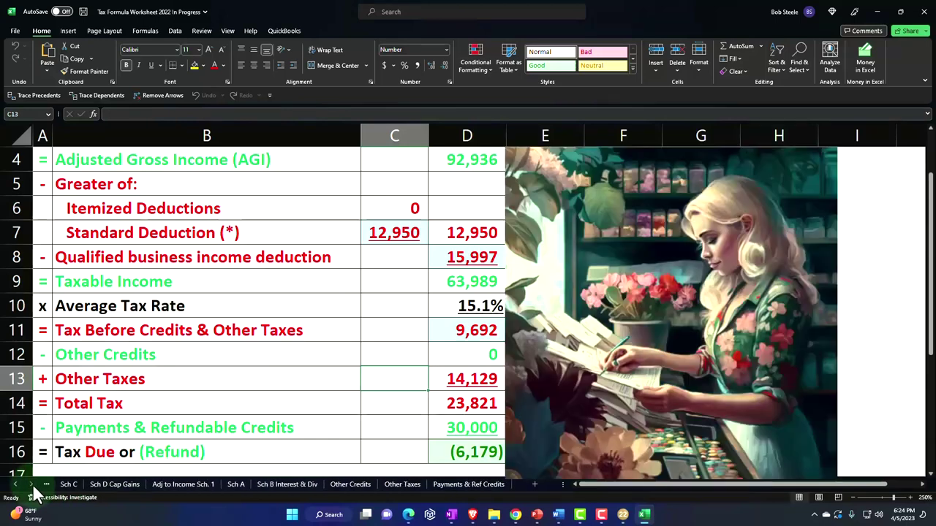
pyautogui.click(179, 483)
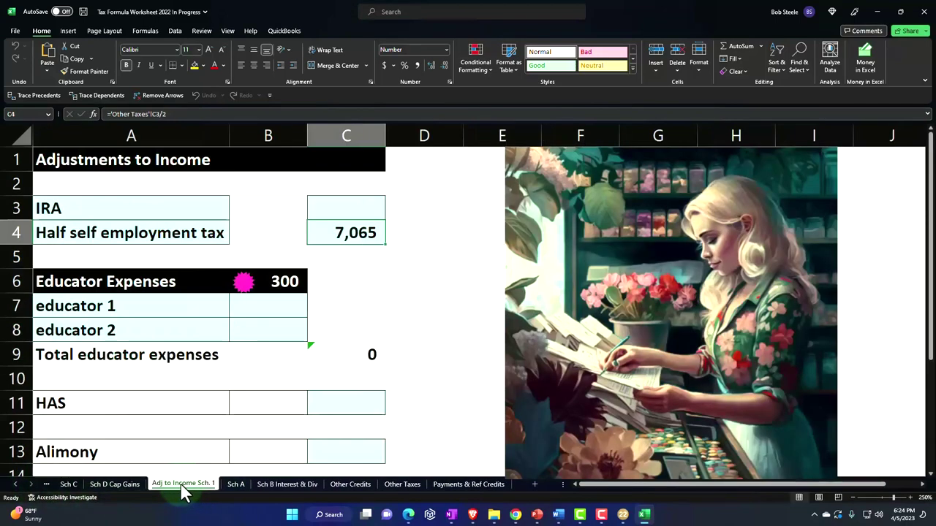
pyautogui.click(349, 485)
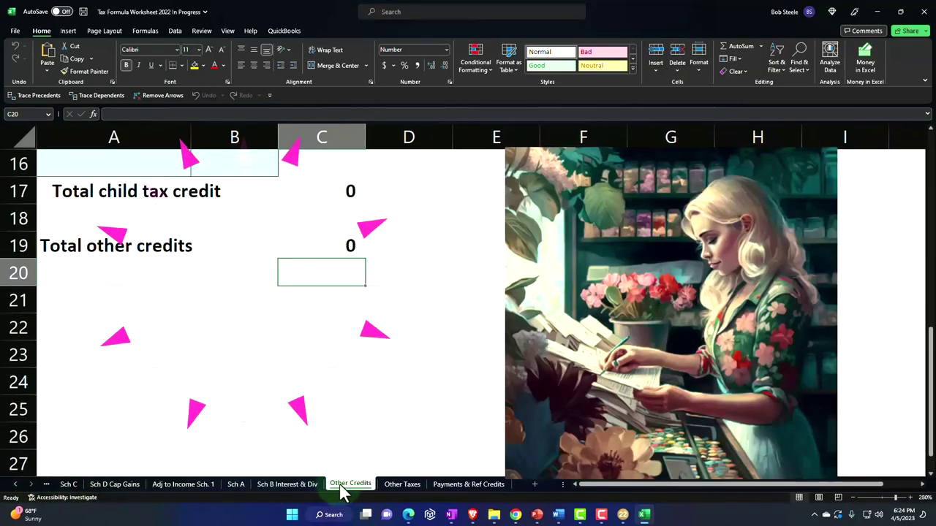
pyautogui.click(406, 485)
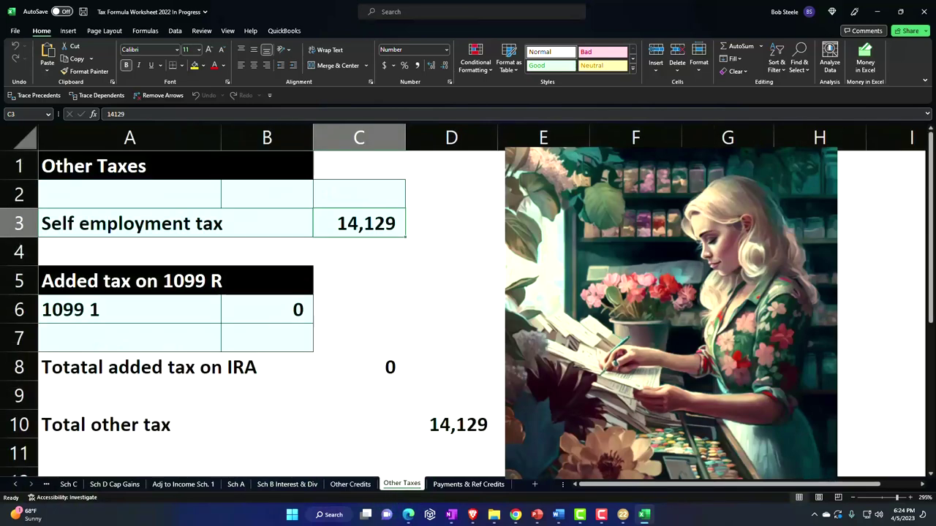
# Narrow column E to a thin spacer and enter the heading "Self Employment Tax" in F1
pyautogui.click(544, 337)
pyautogui.scroll(-4, 543, 338)
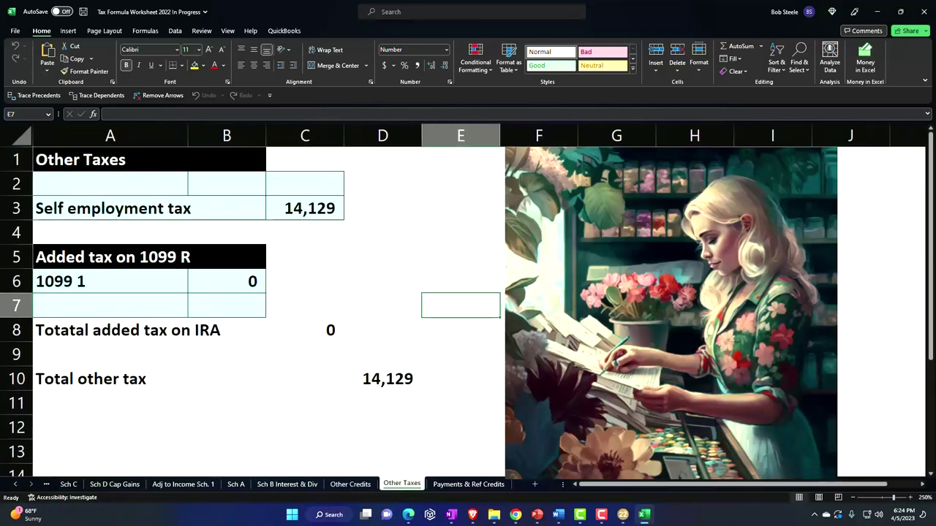
pyautogui.scroll(-2, 544, 337)
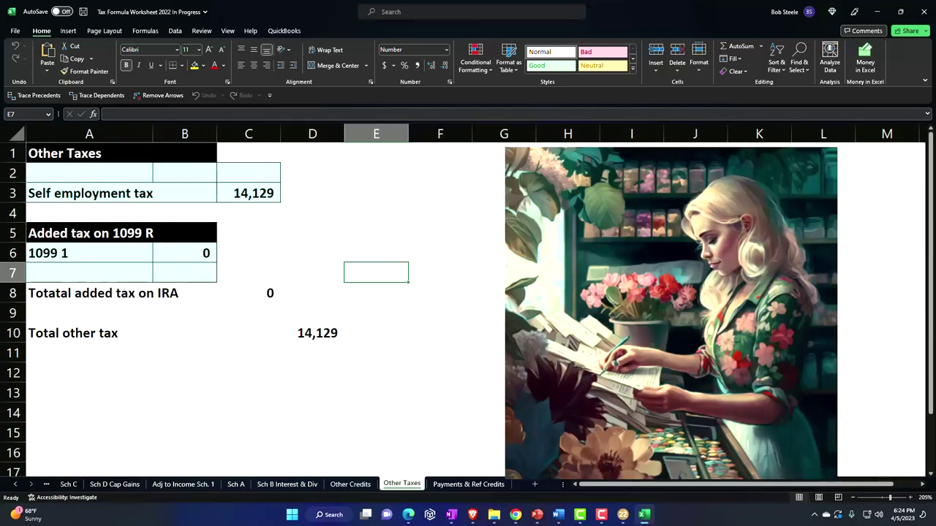
pyautogui.moveTo(408, 134); pyautogui.dragTo(370, 136)
pyautogui.click(411, 154)
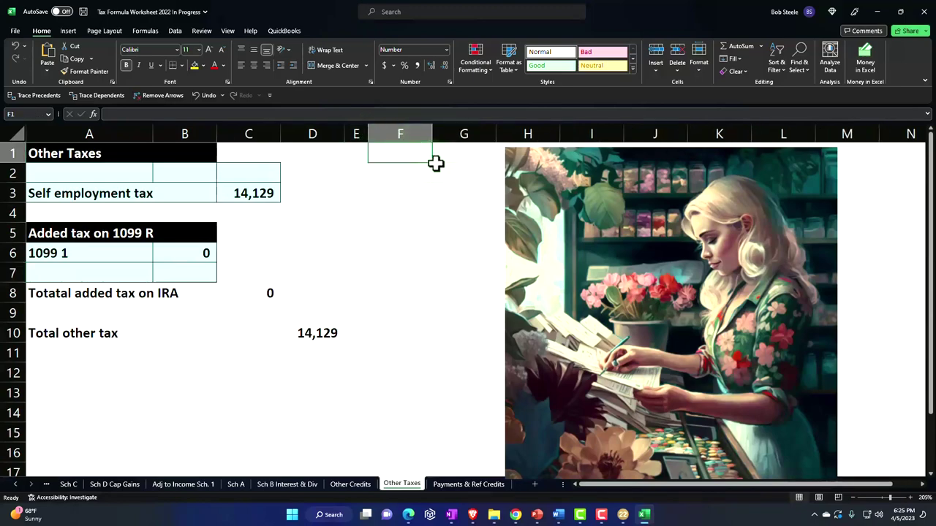
pyautogui.write('Self ')
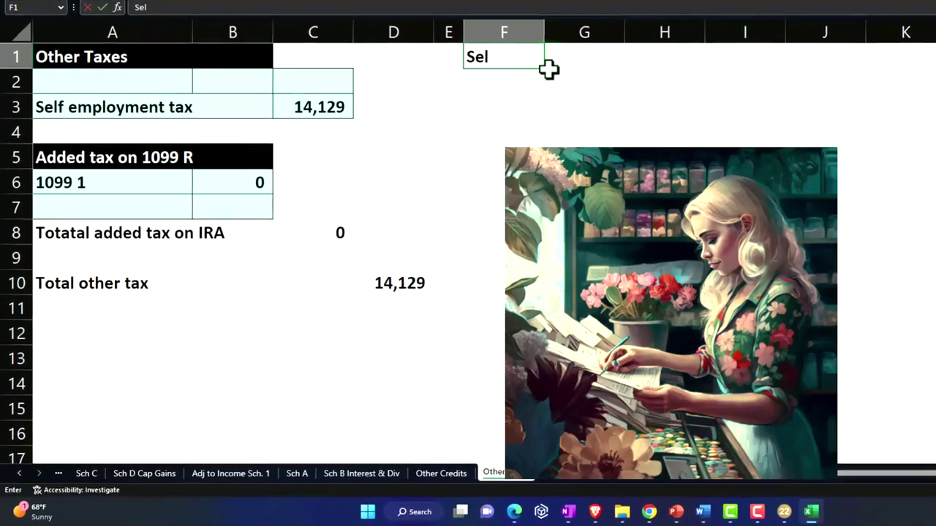
pyautogui.write('Employment')
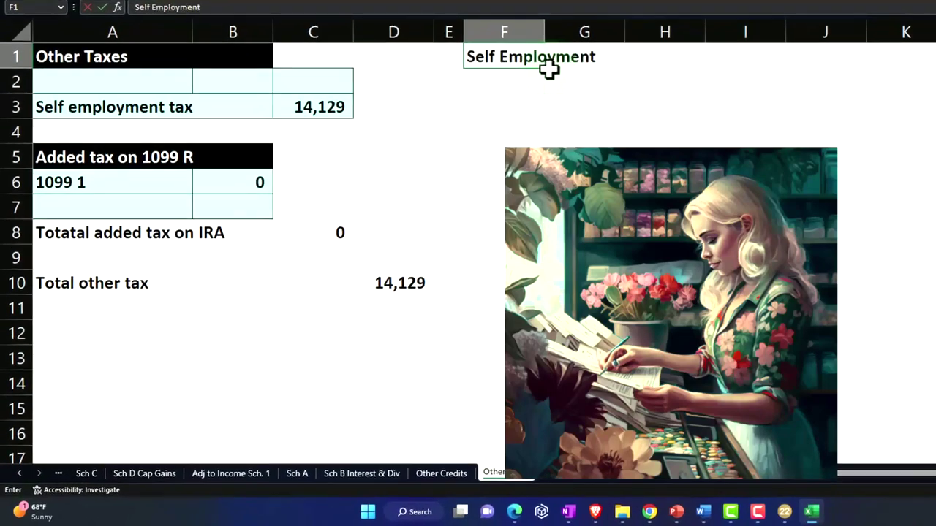
pyautogui.write(' Tax')
pyautogui.press('Return')
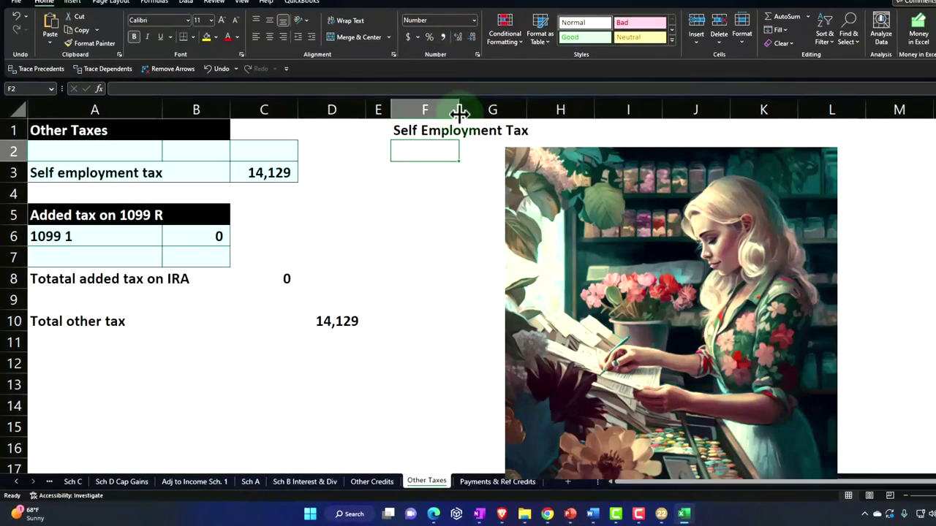
# Widen column F to fit the heading and format F1:H1 with a black fill and white text
pyautogui.moveTo(459, 111); pyautogui.dragTo(546, 111)
pyautogui.moveTo(476, 132); pyautogui.dragTo(636, 126)
pyautogui.click(216, 36)
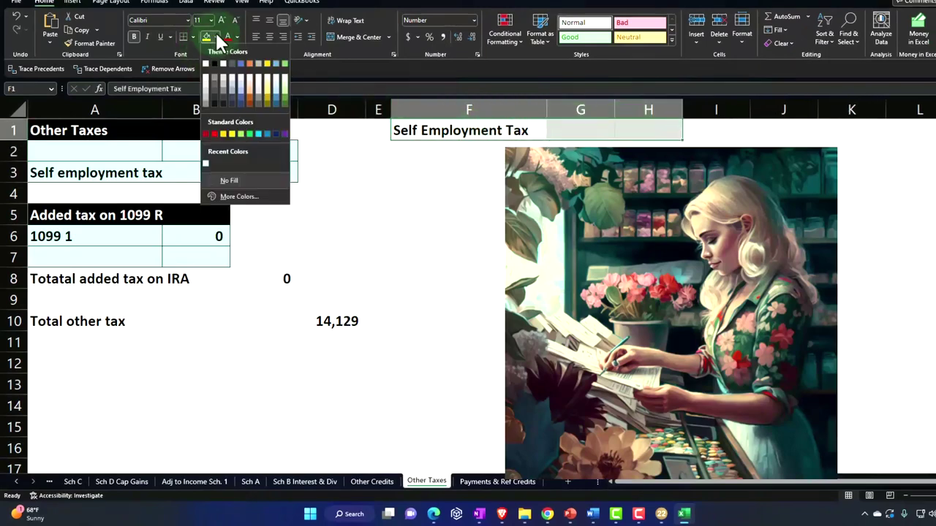
pyautogui.click(215, 63)
pyautogui.click(236, 37)
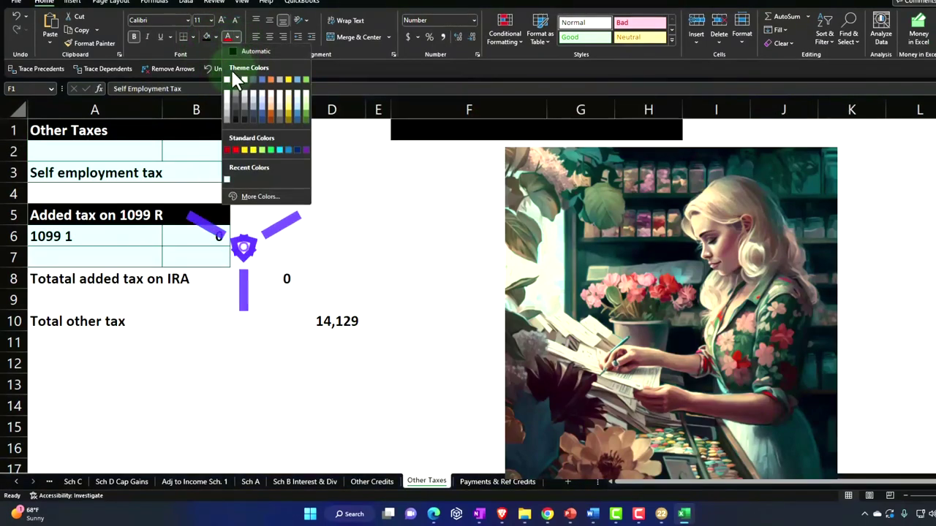
pyautogui.click(231, 86)
# Add a "Self employment Income" row in F2, widening column F slightly, with H2 linked to the net income on the Sch C sheet
pyautogui.click(424, 151)
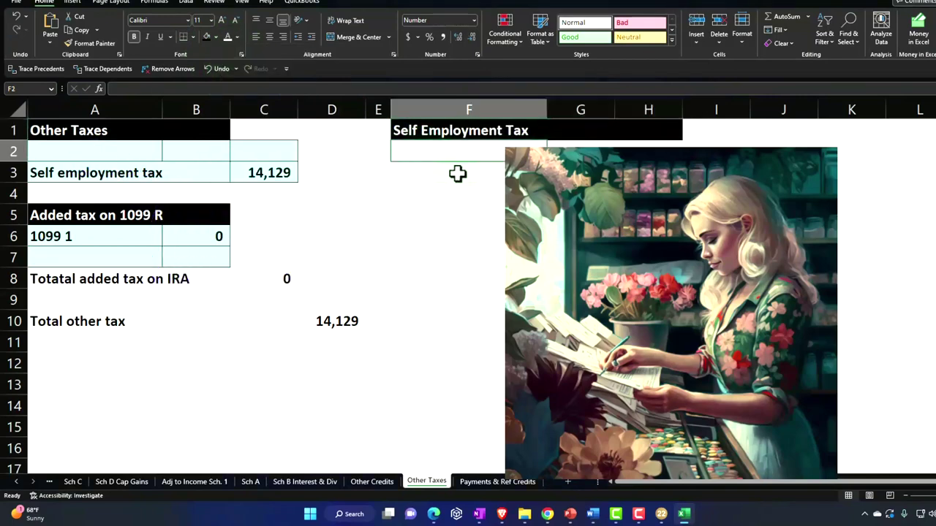
pyautogui.write('Self em')
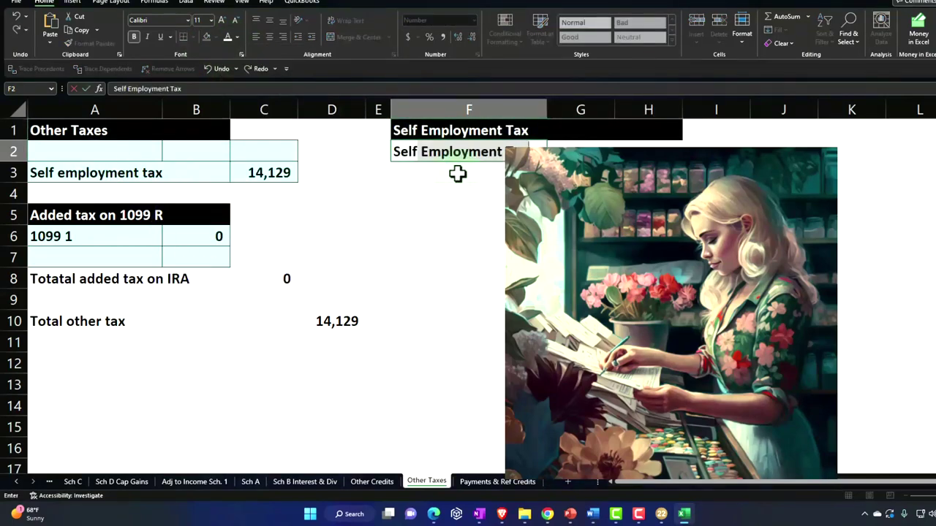
pyautogui.write('ployment Inc')
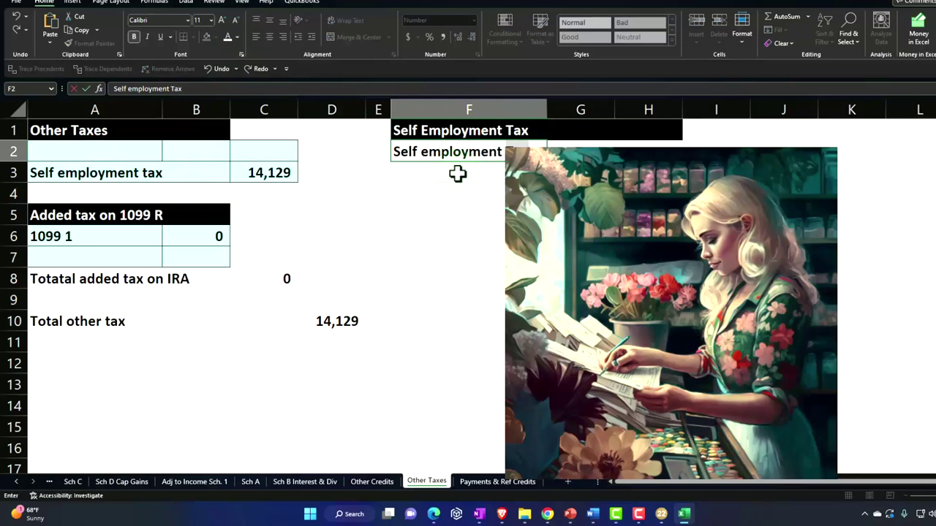
pyautogui.write('ome')
pyautogui.press('Tab')
pyautogui.moveTo(547, 109); pyautogui.dragTo(571, 110)
pyautogui.click(575, 112)
pyautogui.write('=')
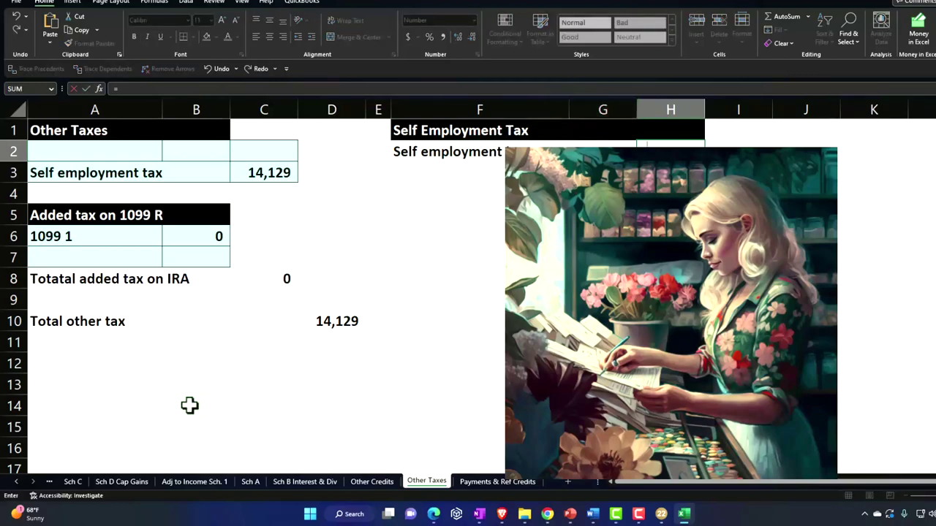
pyautogui.click(76, 481)
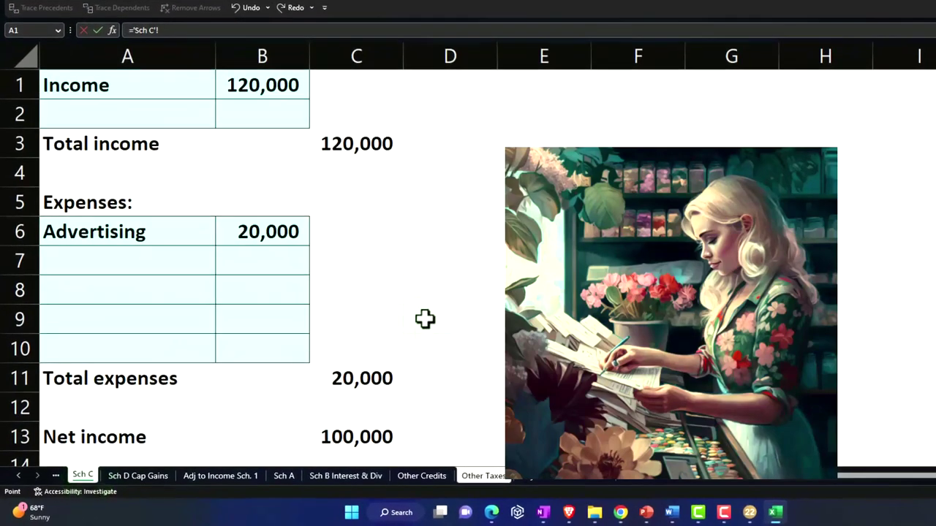
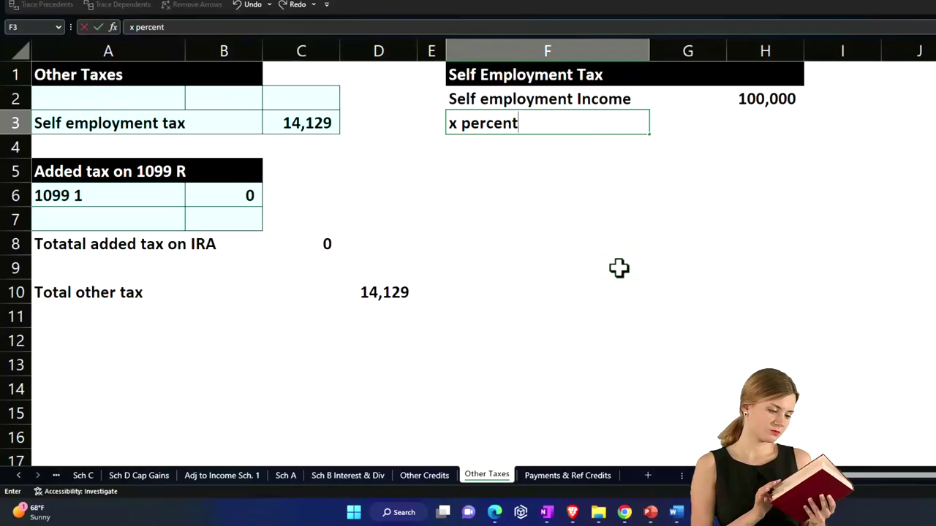
# Complete the "x percent" row by entering .9235 in H3, formatted as an underlined percentage with two decimals
pyautogui.press('Tab')
pyautogui.press('Tab')
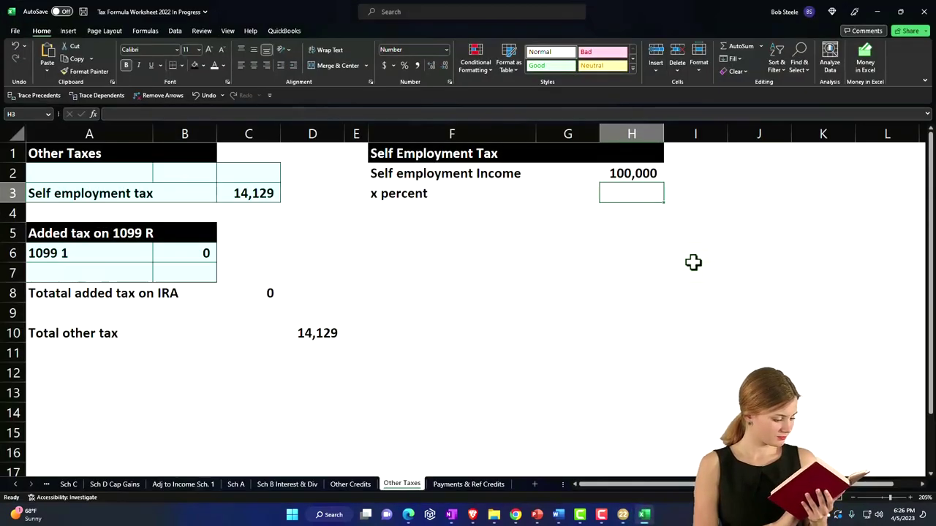
pyautogui.write('.9235')
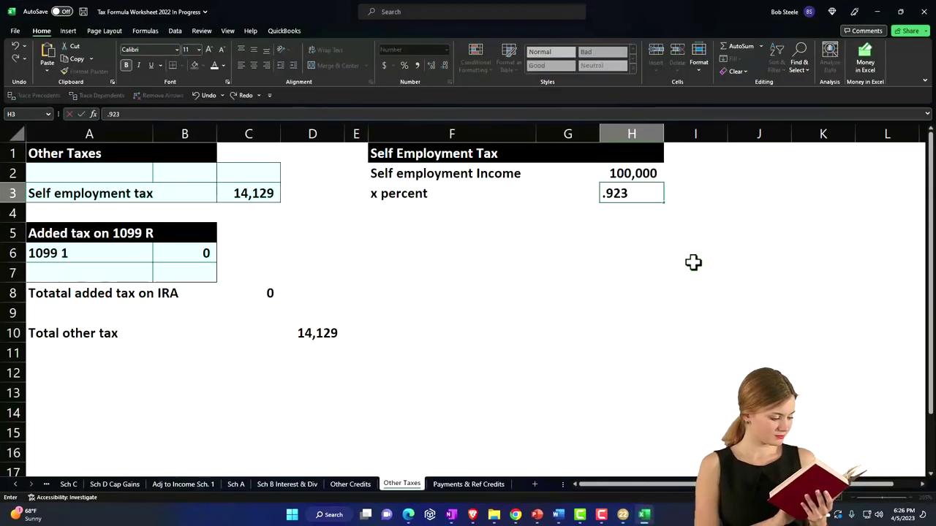
pyautogui.press('Left')
pyautogui.press('Right')
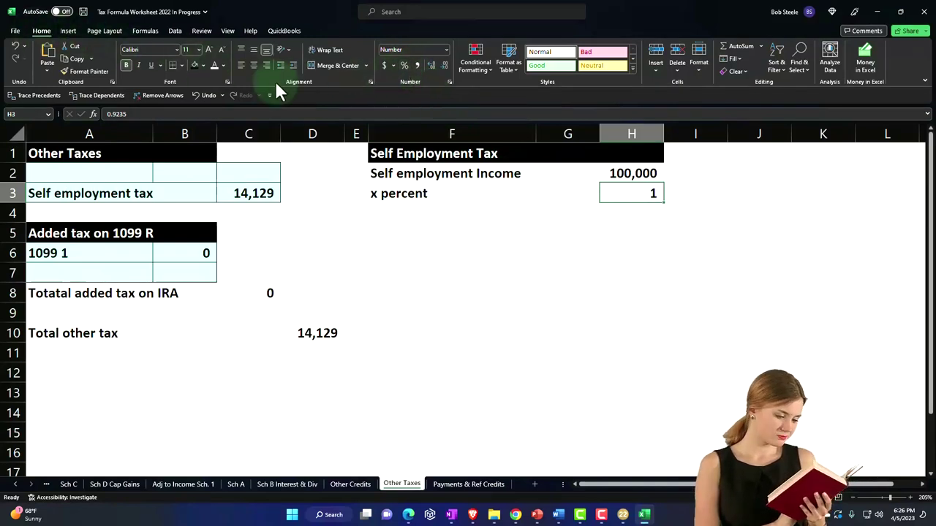
pyautogui.click(404, 65)
pyautogui.click(431, 64)
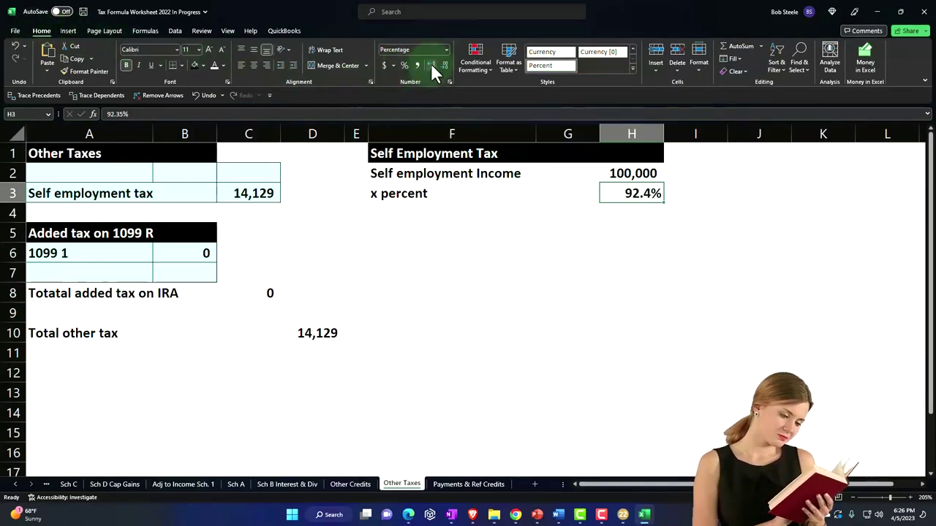
pyautogui.click(430, 64)
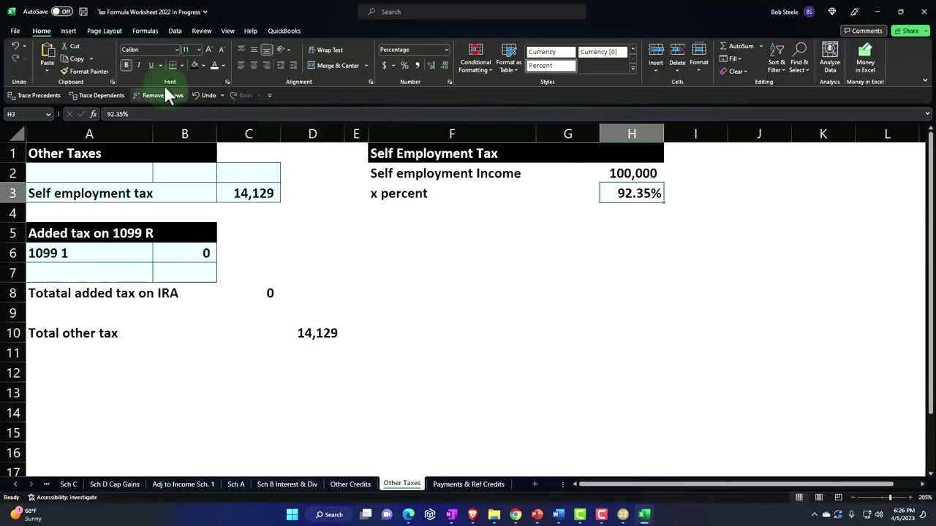
pyautogui.click(152, 64)
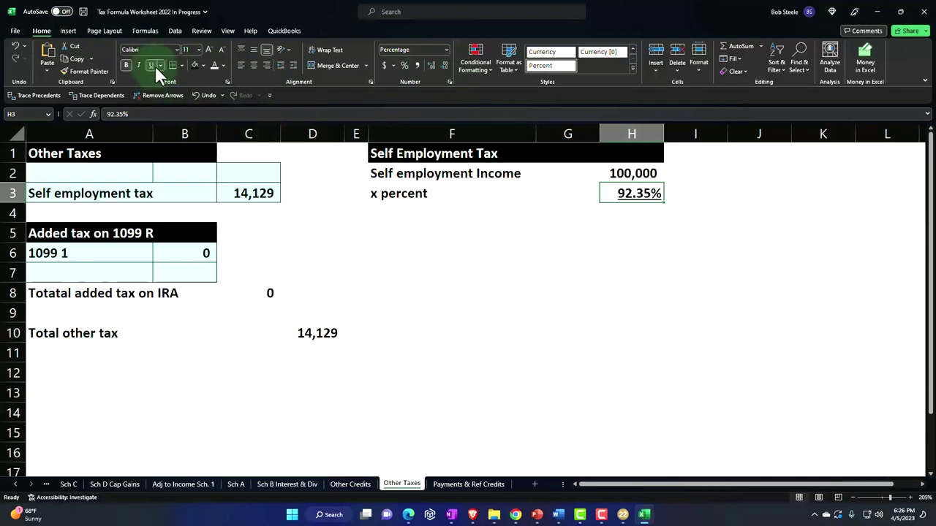
pyautogui.click(415, 212)
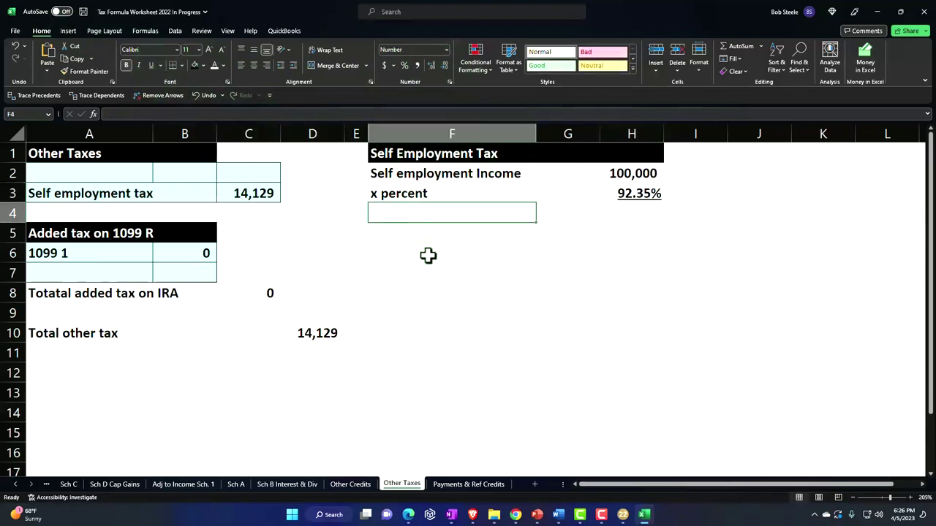
pyautogui.write('Self emp')
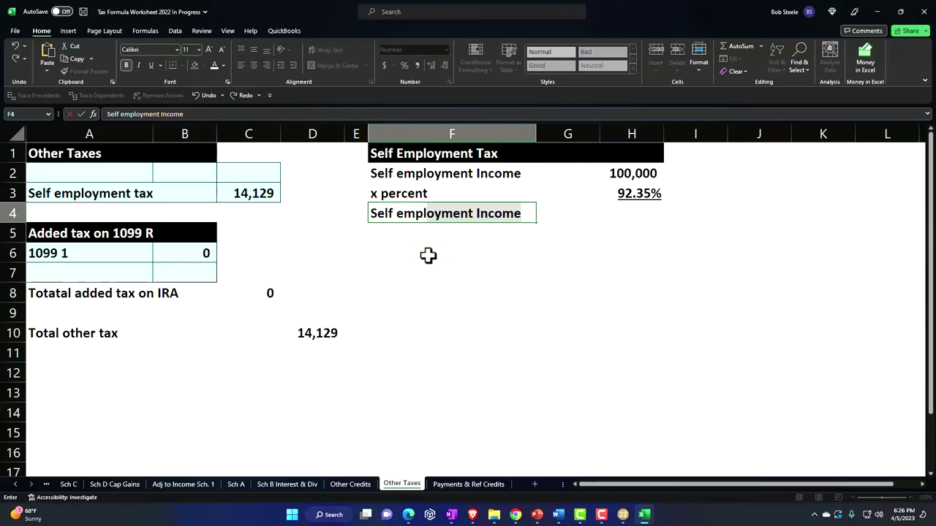
pyautogui.write('ly')
pyautogui.press('BackSpace')
pyautogui.press('BackSpace')
pyautogui.press('BackSpace')
pyautogui.press('BackSpace')
pyautogui.press('BackSpace')
pyautogui.press('BackSpace')
pyautogui.press('BackSpace')
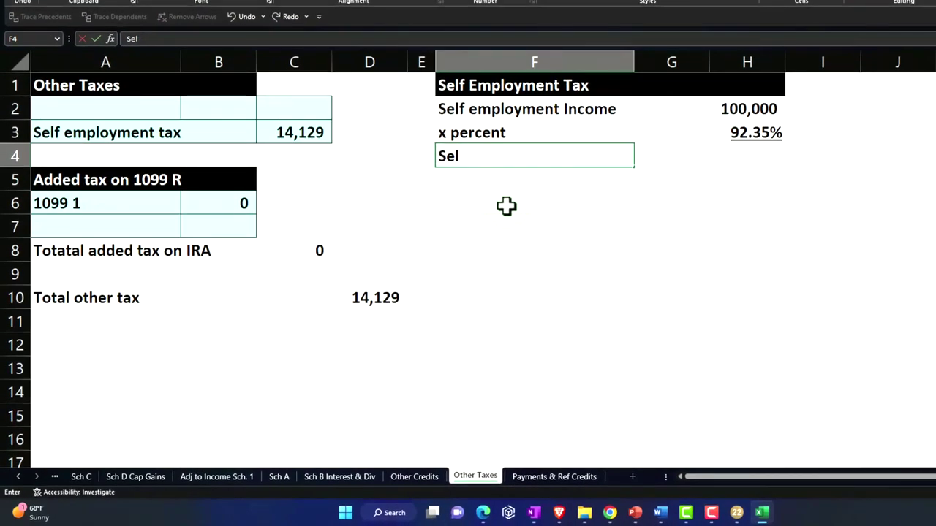
pyautogui.press('BackSpace')
pyautogui.press('BackSpace')
pyautogui.press('BackSpace')
# Add an "Income subject to tax" row in F4, with H4 multiplying the self-employment income in H2 by the percentage in H3
pyautogui.write('Income su')
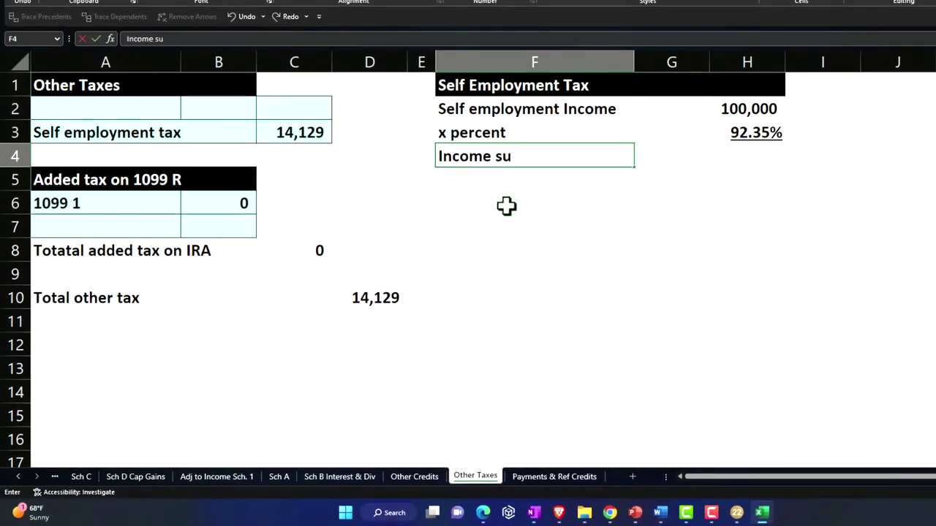
pyautogui.write('bject to ')
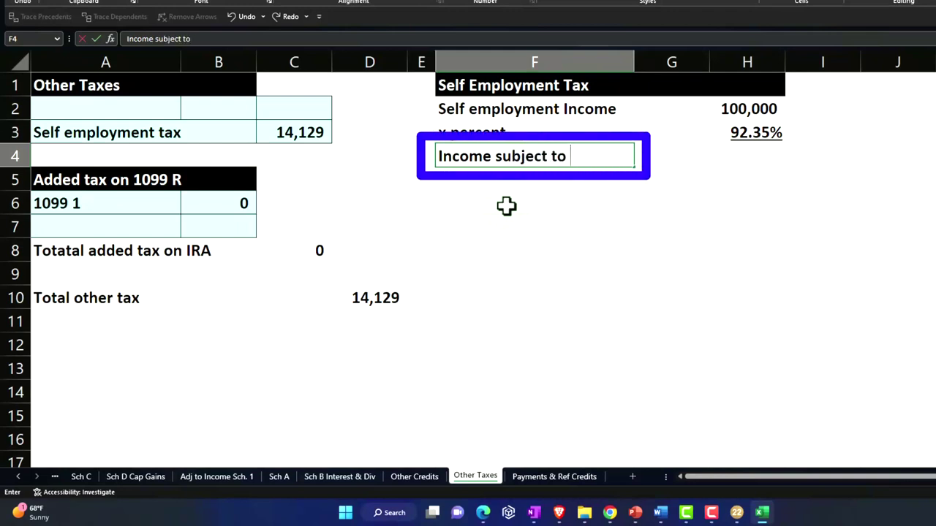
pyautogui.write('tax')
pyautogui.press('Tab')
pyautogui.press('Tab')
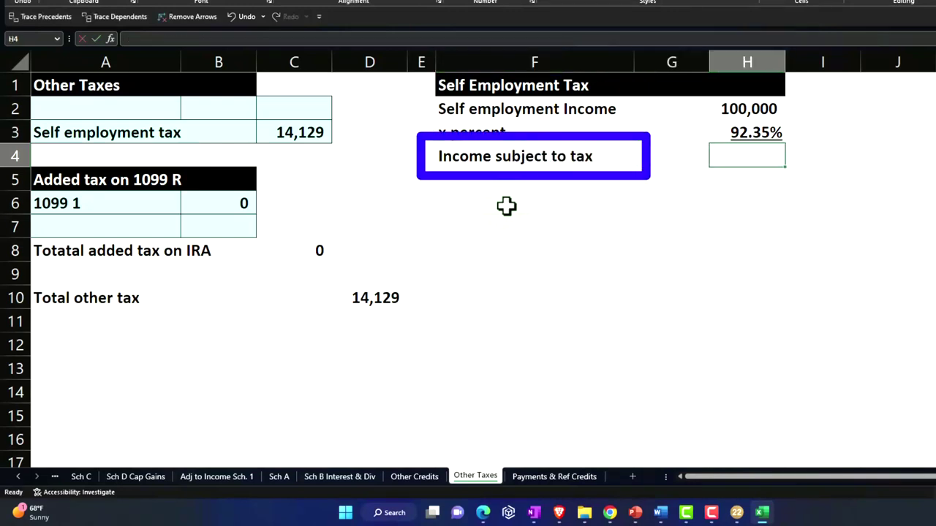
pyautogui.write('=')
pyautogui.press('Up')
pyautogui.press('Up')
pyautogui.write('*')
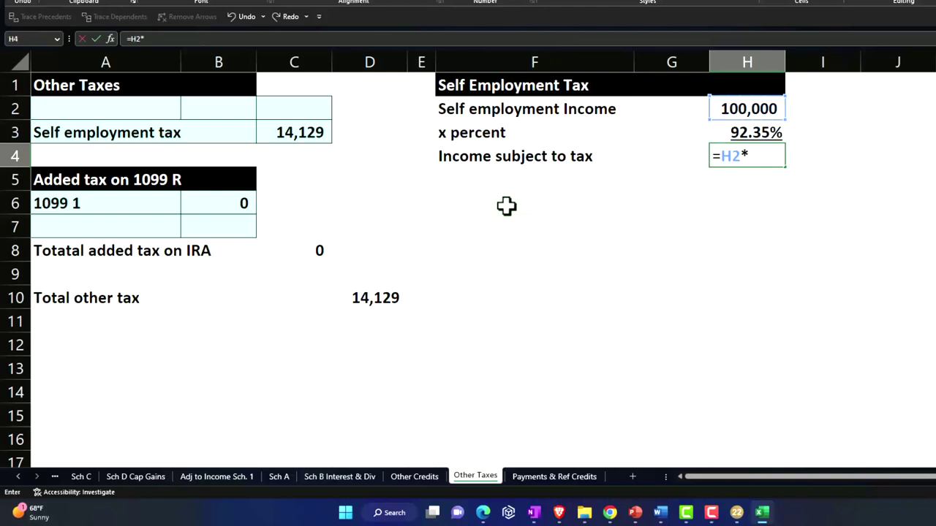
pyautogui.press('Up')
pyautogui.press('Return')
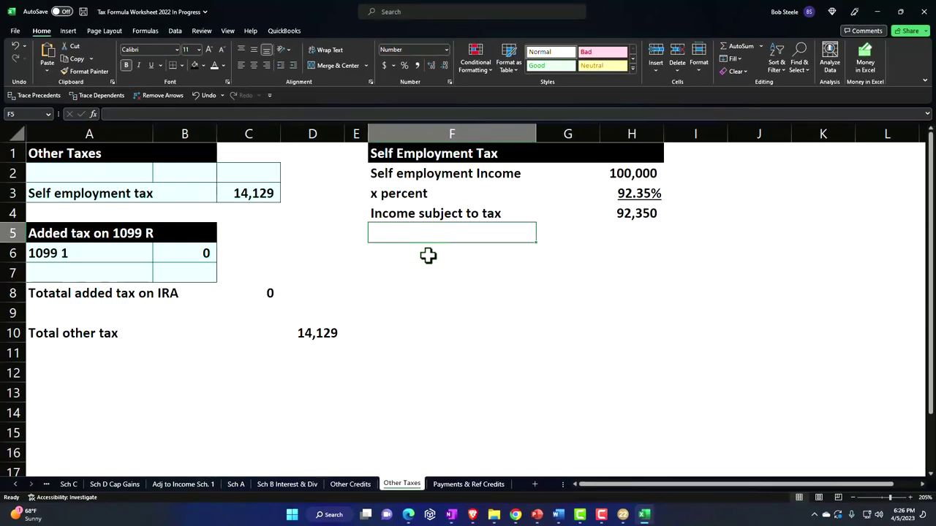
# Check the H4 income subject to tax against Schedule SE in Lacerte and review the form's self-employment tax calculation through line 12
pyautogui.press('Right')
pyautogui.press('Right')
pyautogui.press('Up')
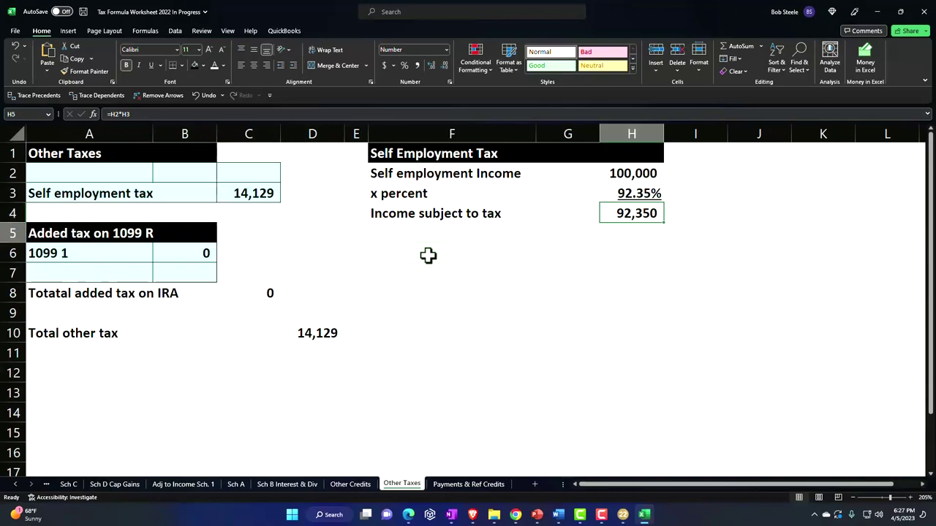
pyautogui.press('Down')
pyautogui.press('Left')
pyautogui.press('Left')
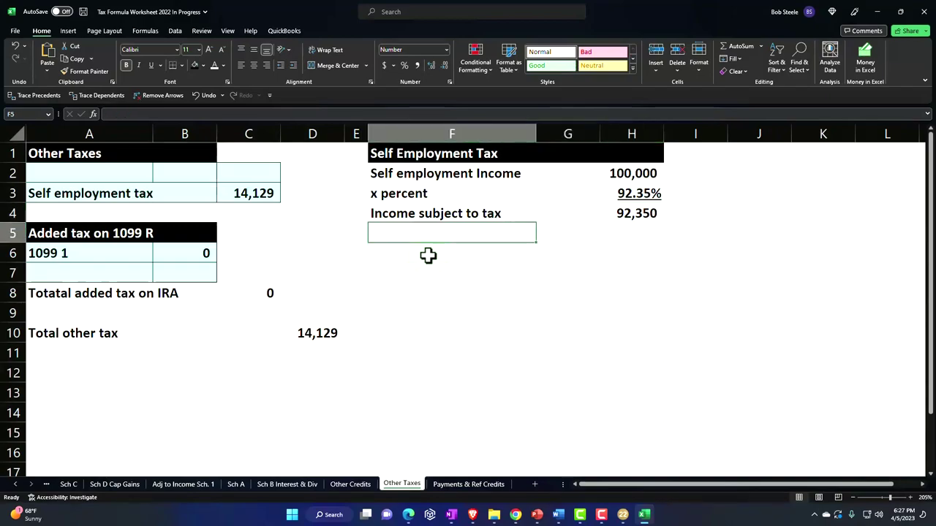
pyautogui.click(645, 515)
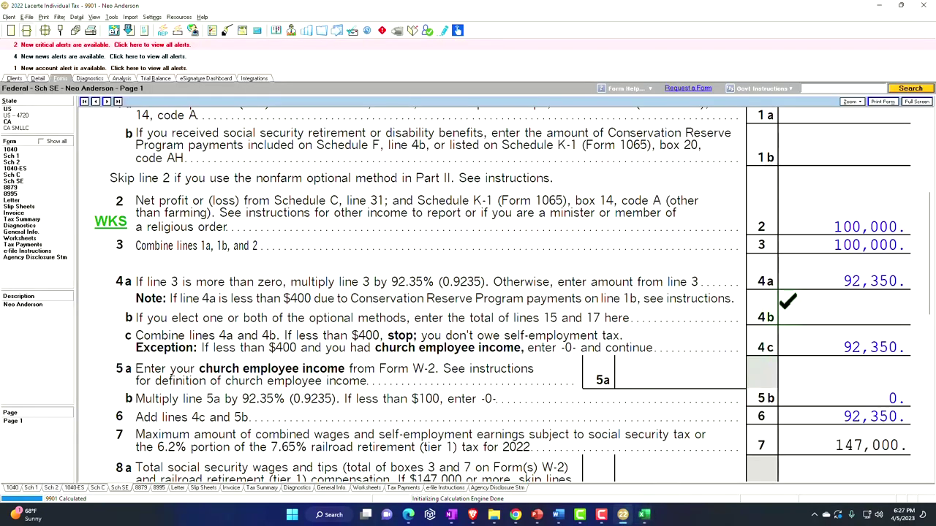
pyautogui.scroll(-2, 785, 303)
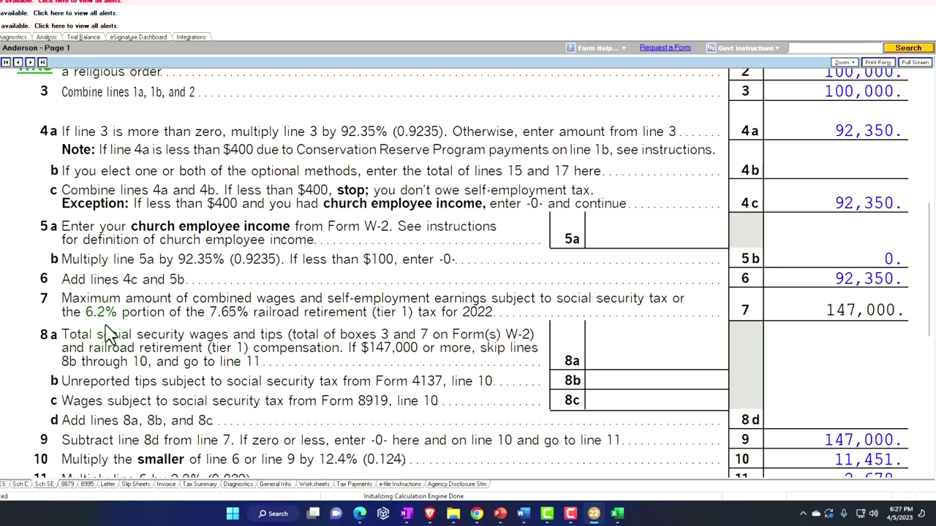
pyautogui.scroll(-2, 108, 334)
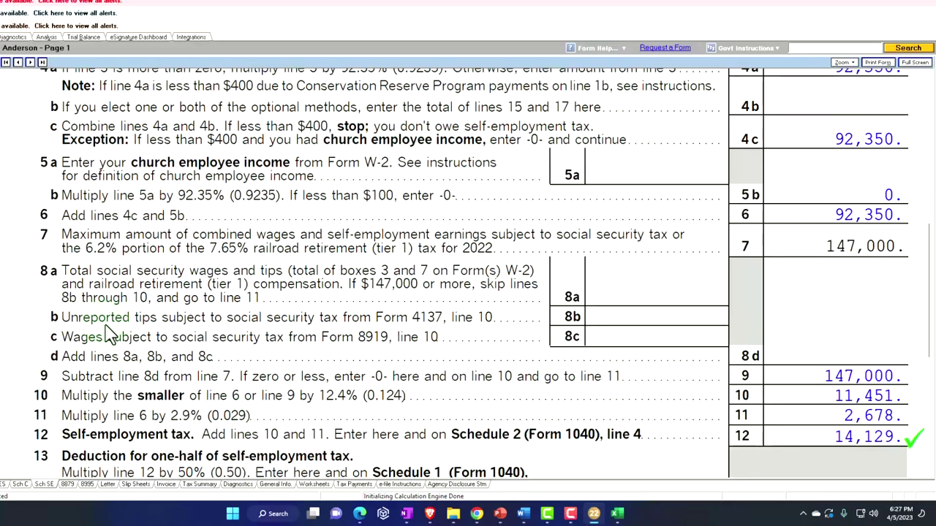